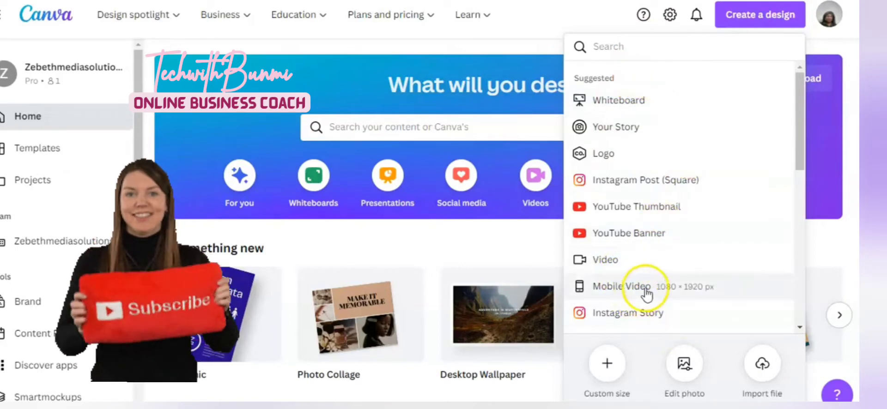
Create a new 1920 × 1080 px video design
left_click(616, 262)
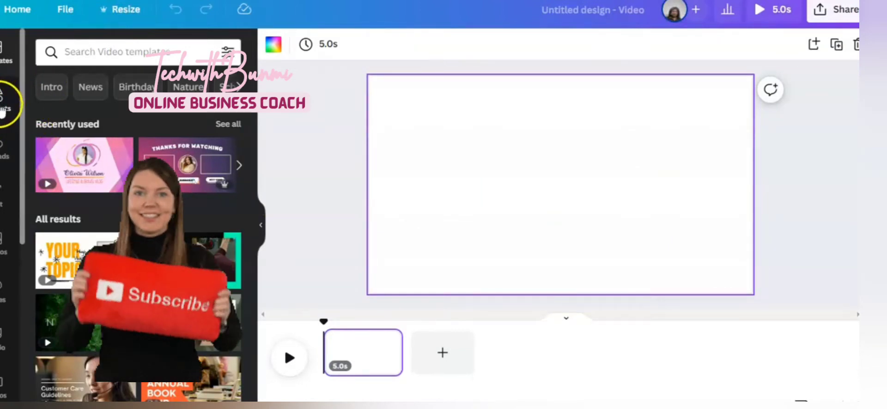
left_click(2, 104)
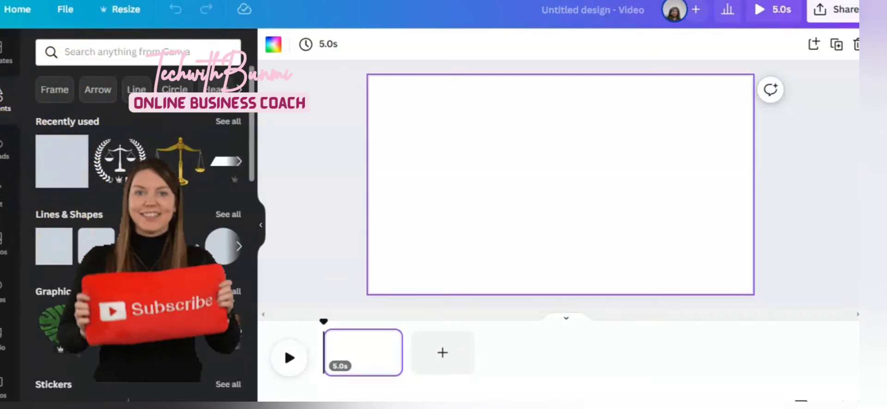
left_click(3, 152)
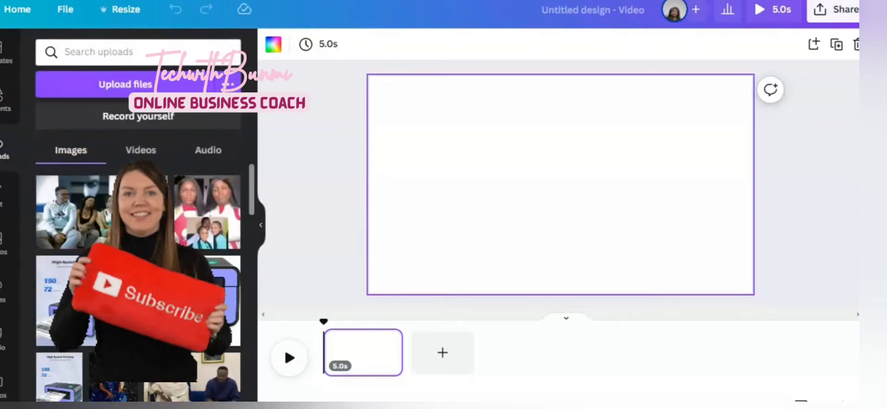
Add the uploaded 14.2s talking-head video clip from the uploads to the page
scroll(138, 278, "down", 10)
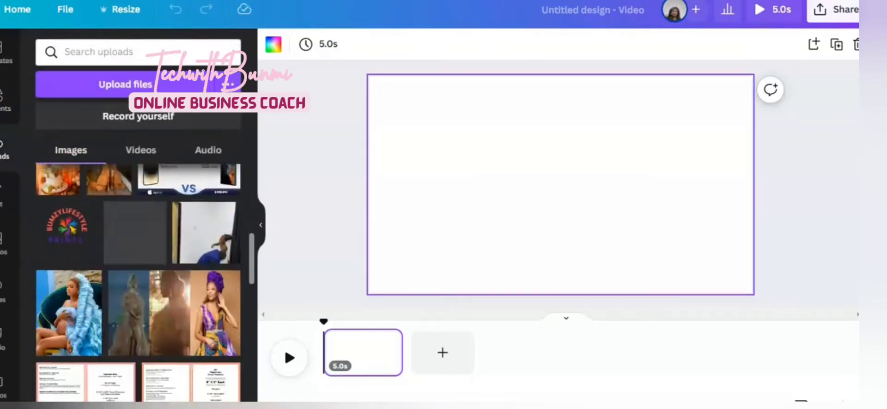
scroll(138, 277, "down", 3)
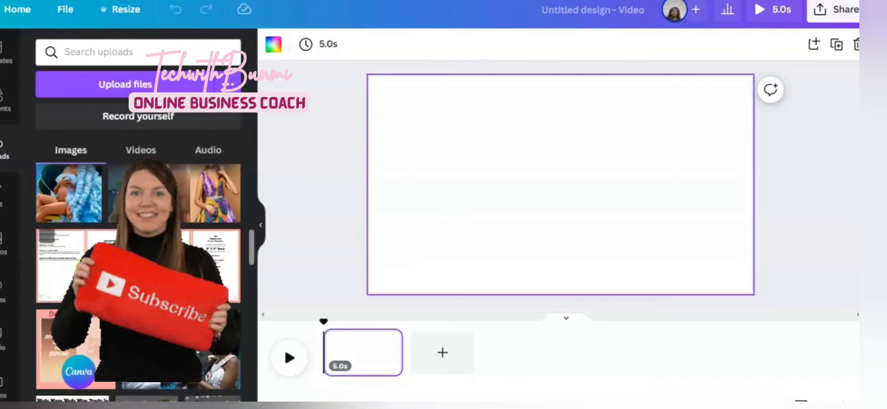
left_click(141, 149)
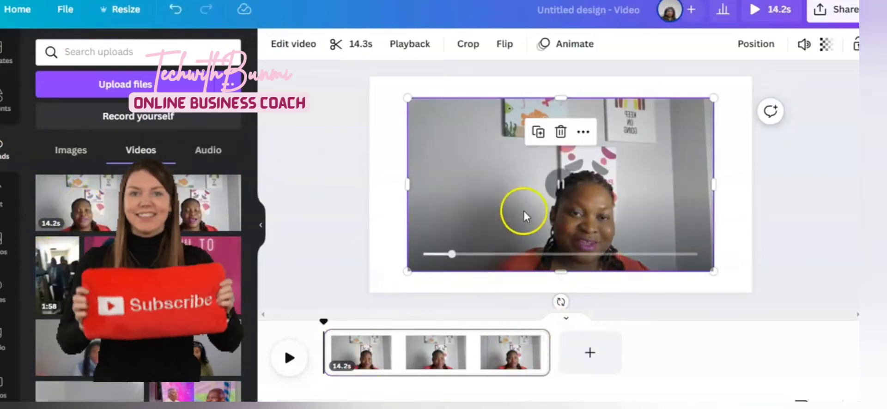
Remove the video's background with the Background Remover tool
mouse_move(586, 225)
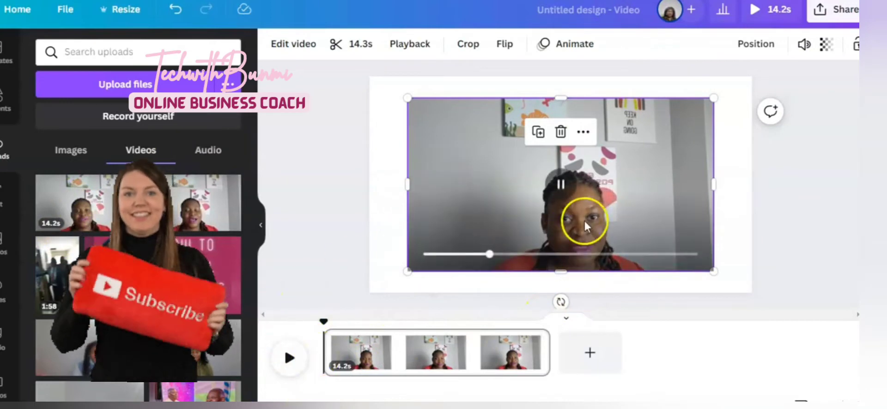
left_click(564, 214)
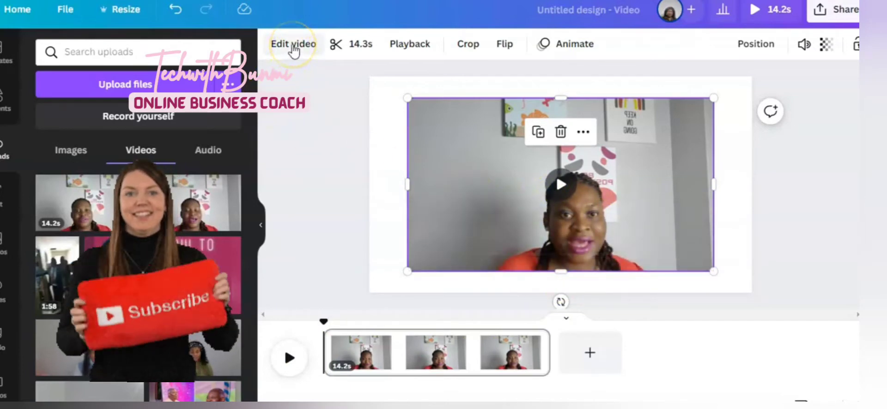
left_click(292, 45)
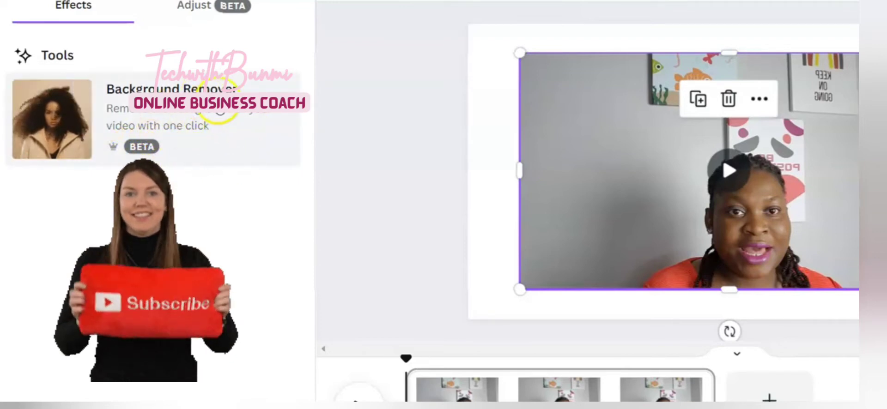
scroll(729, 171, "down", 5)
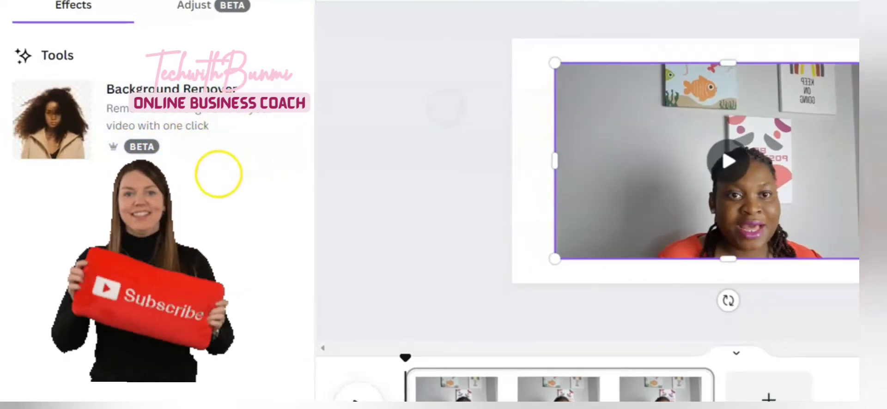
scroll(728, 171, "up", 5)
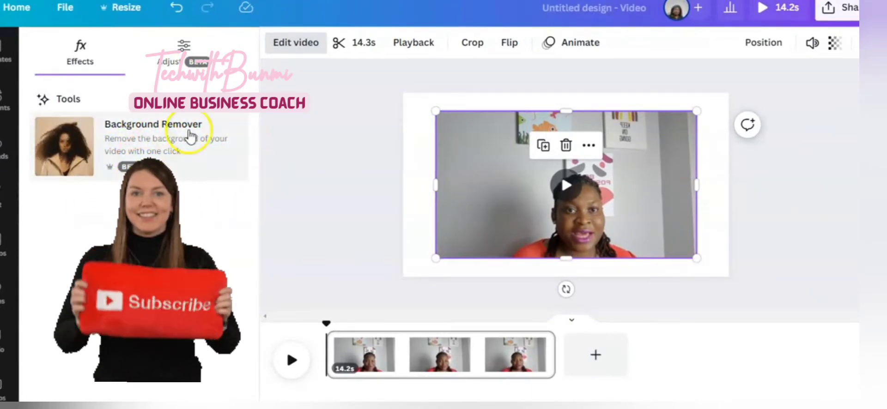
left_click(143, 151)
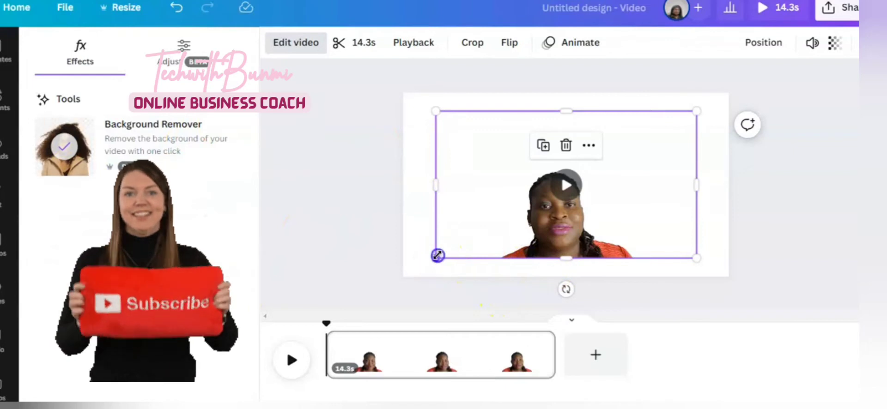
Resize the background-removed video, shrinking it from its top-left corner toward the lower right of the page
left_click_drag(438, 256, 417, 274)
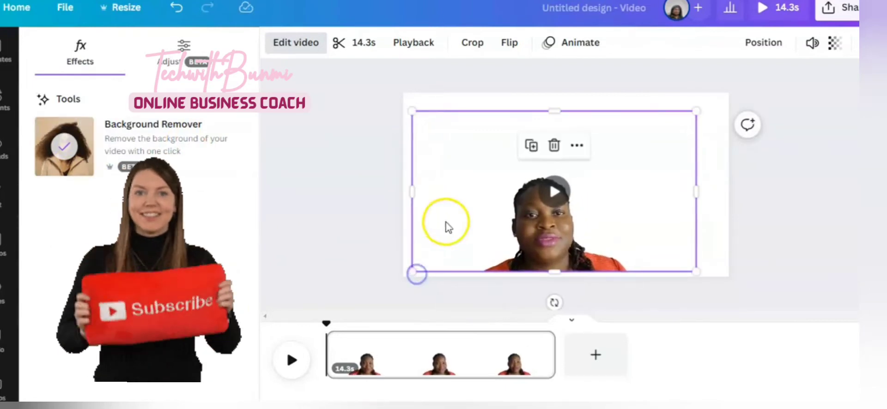
left_click(553, 193)
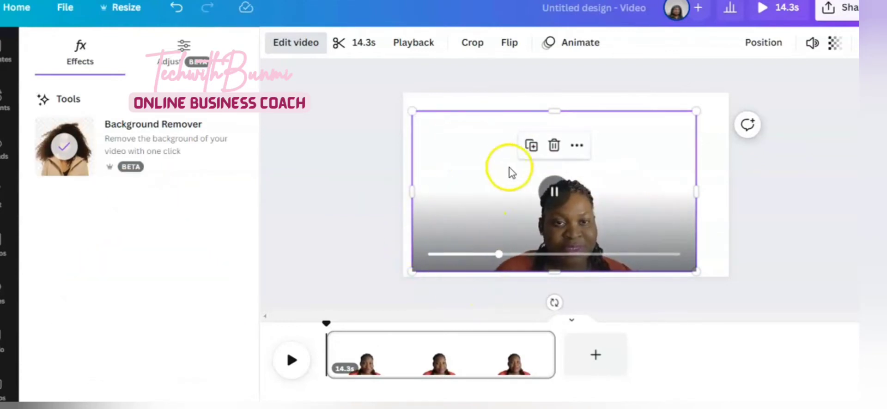
left_click(576, 145)
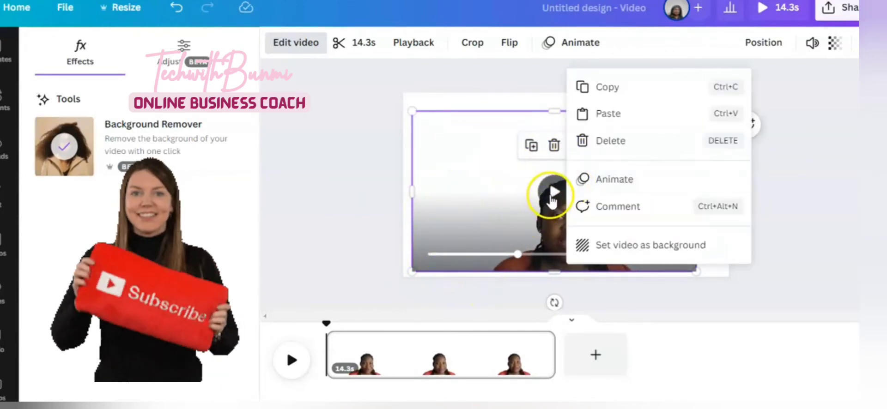
left_click(551, 194)
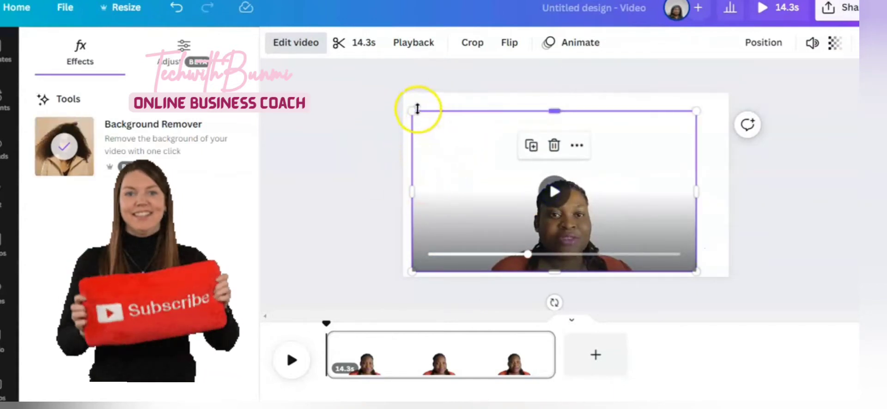
left_click_drag(415, 109, 476, 148)
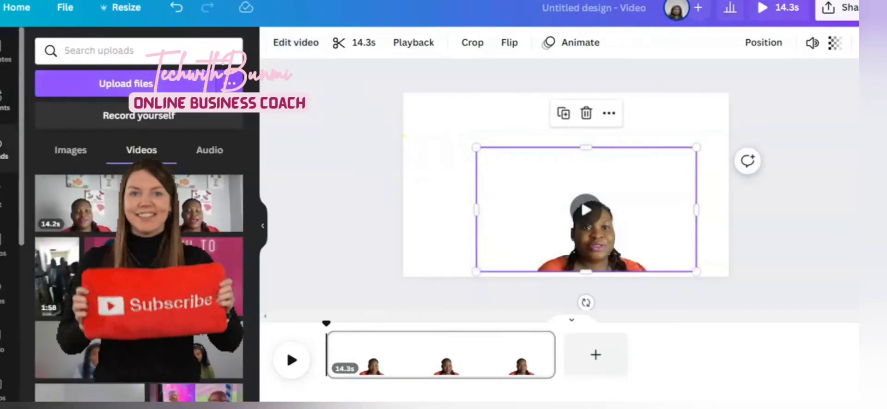
Search the elements for beach background and add a tropical beach photo to the page
left_click(5, 108)
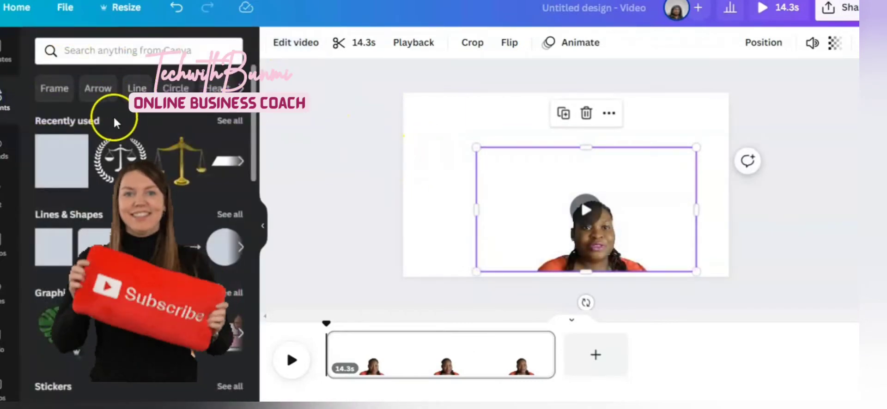
left_click(91, 55)
type("beach")
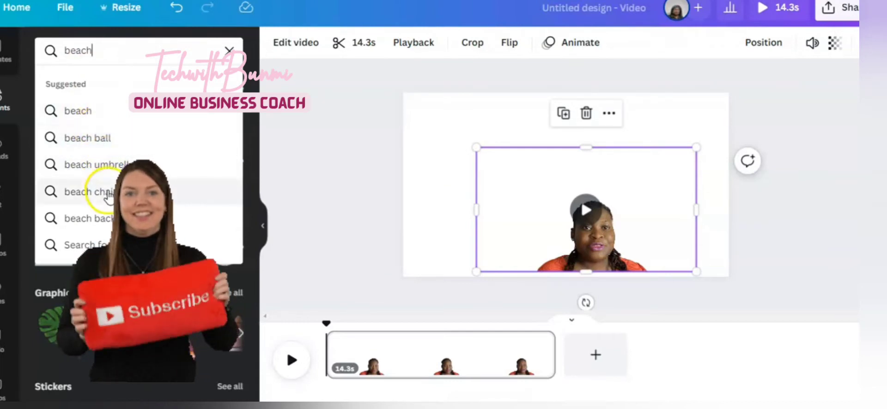
left_click(114, 221)
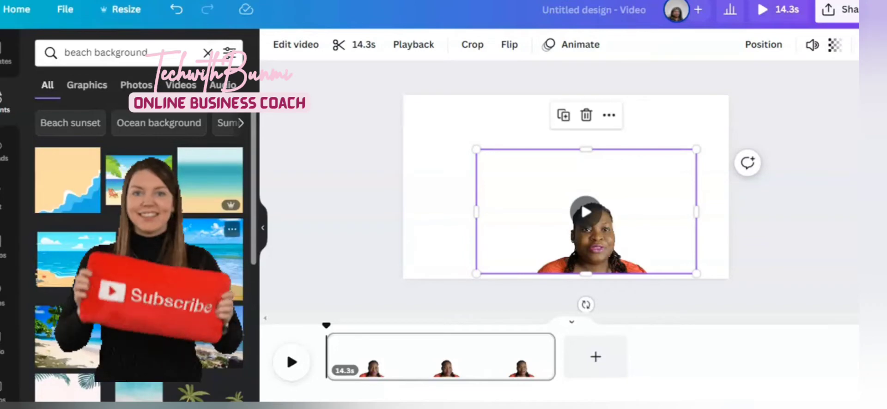
left_click(81, 349)
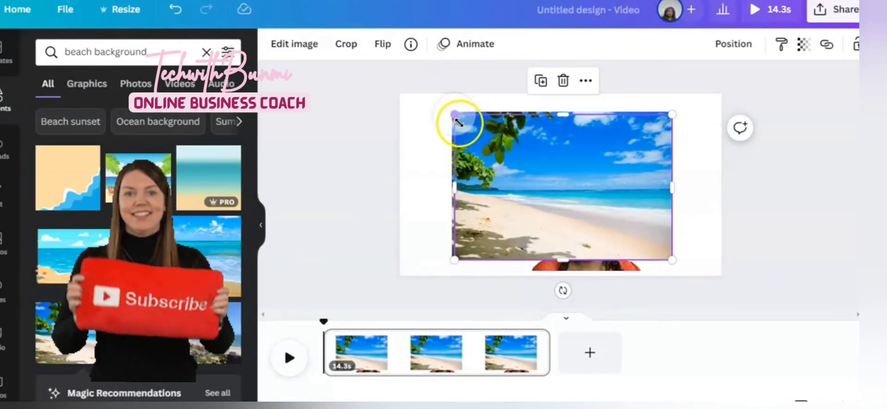
Resize and position the beach photo so it covers the whole page
left_click_drag(454, 114, 417, 90)
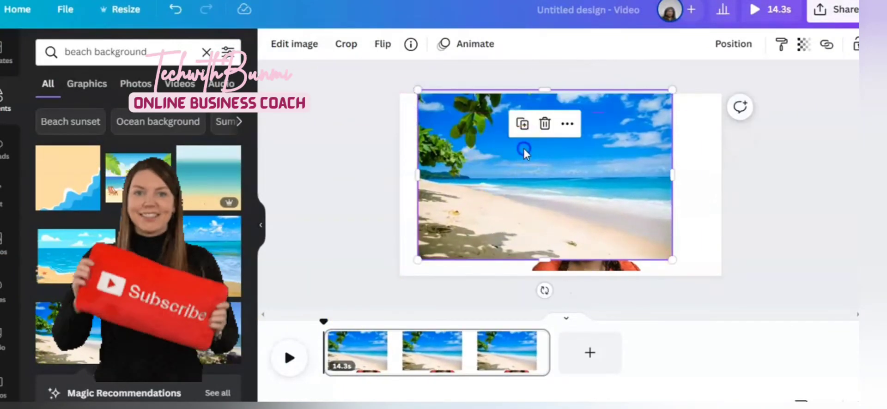
left_click_drag(523, 148, 528, 200)
left_click(545, 84)
left_click(543, 188)
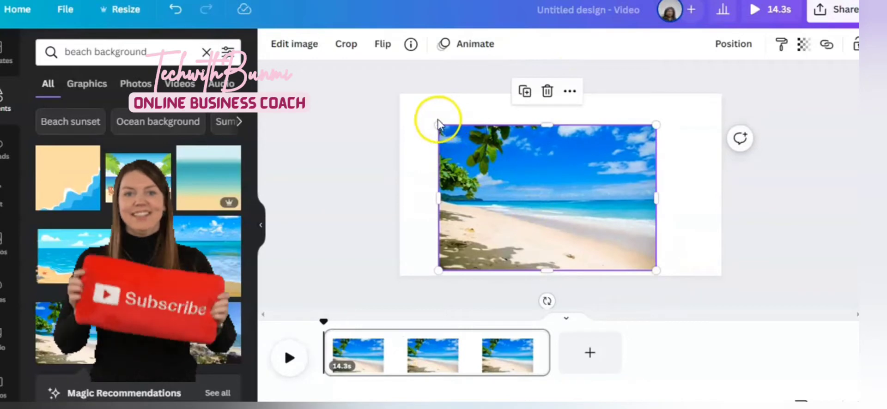
left_click(420, 126)
left_click(454, 148)
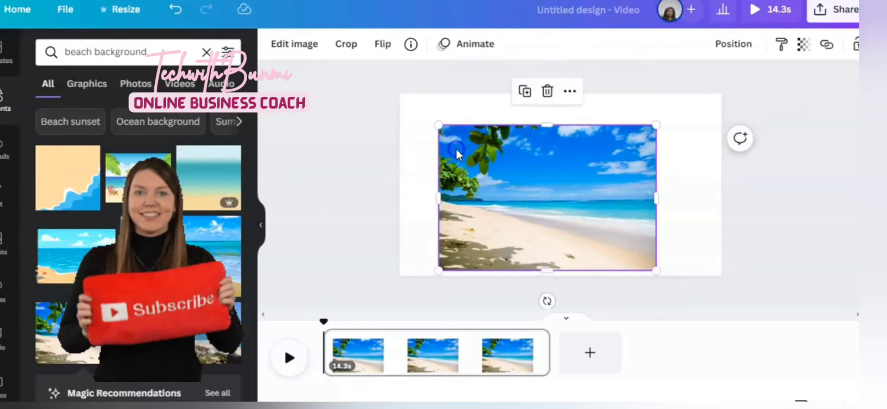
left_click_drag(439, 125, 400, 98)
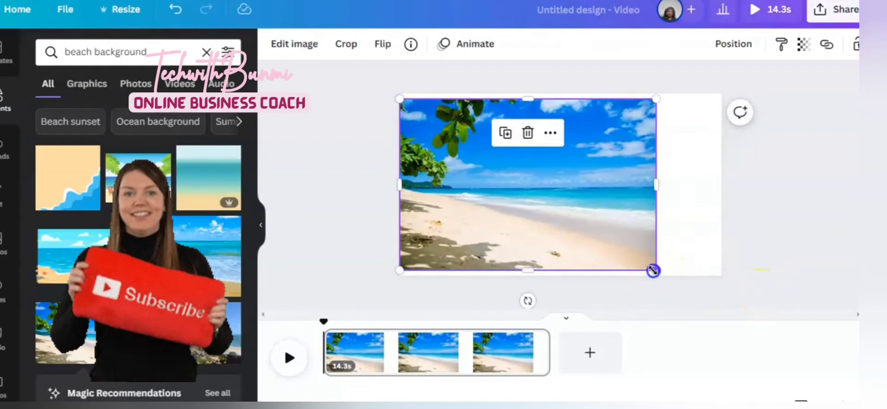
left_click_drag(656, 270, 692, 269)
left_click_drag(688, 196, 716, 196)
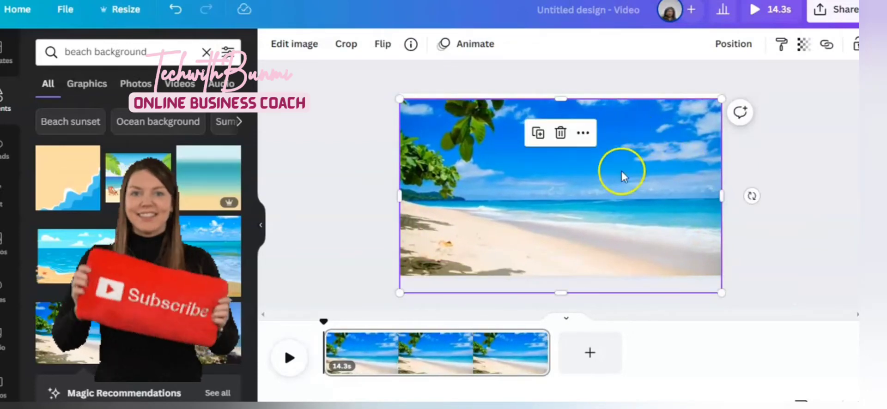
mouse_move(621, 178)
left_mouse_down()
mouse_move(618, 162)
mouse_move(620, 172)
left_mouse_up()
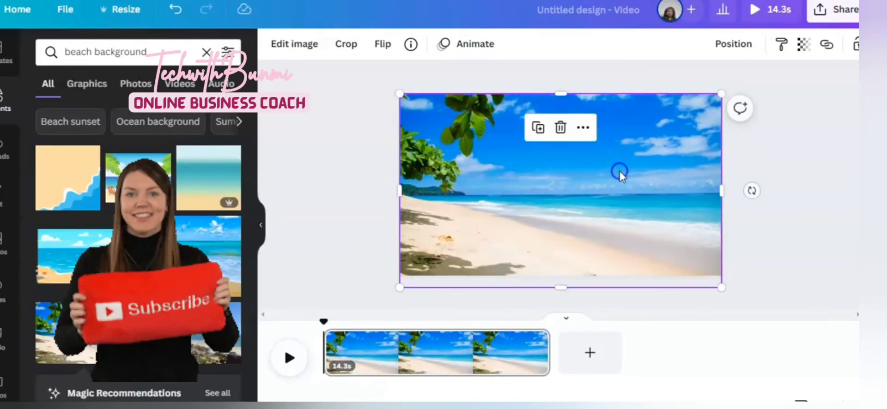
Send the beach photo backward behind the video
left_click(723, 50)
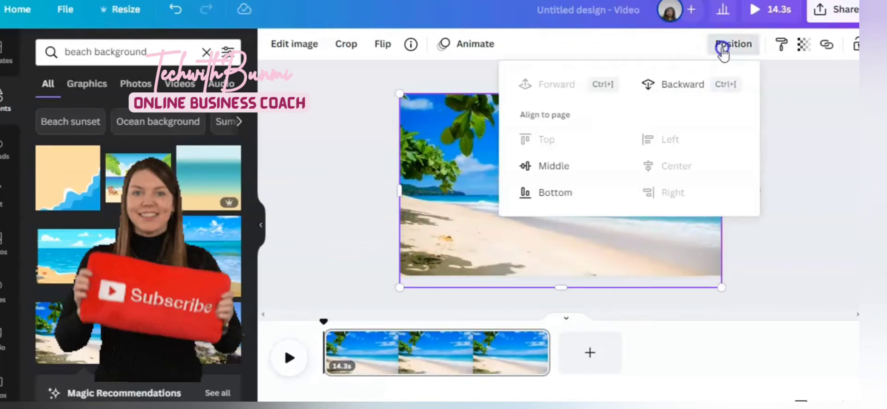
left_click(698, 85)
left_click(454, 257)
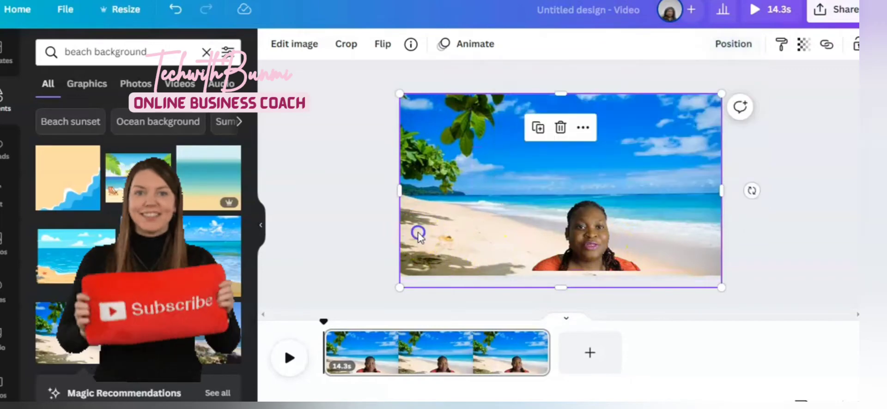
Resize and reposition the video into a small frame in the lower right of the beach scene
left_click(588, 265)
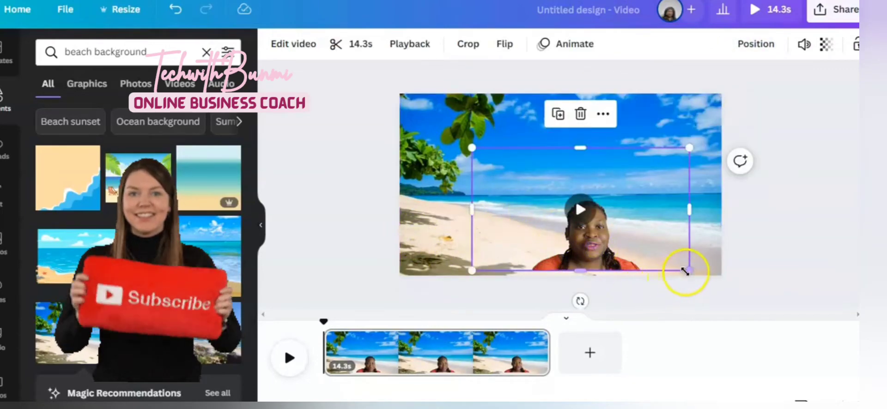
left_click_drag(686, 271, 709, 278)
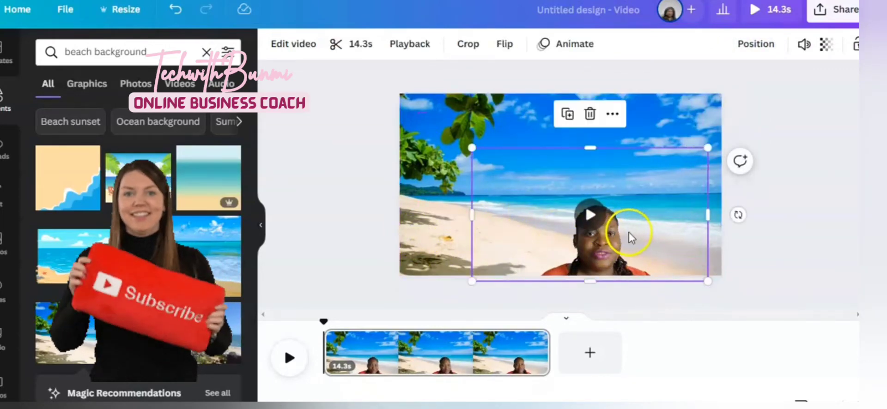
left_click_drag(629, 237, 670, 227)
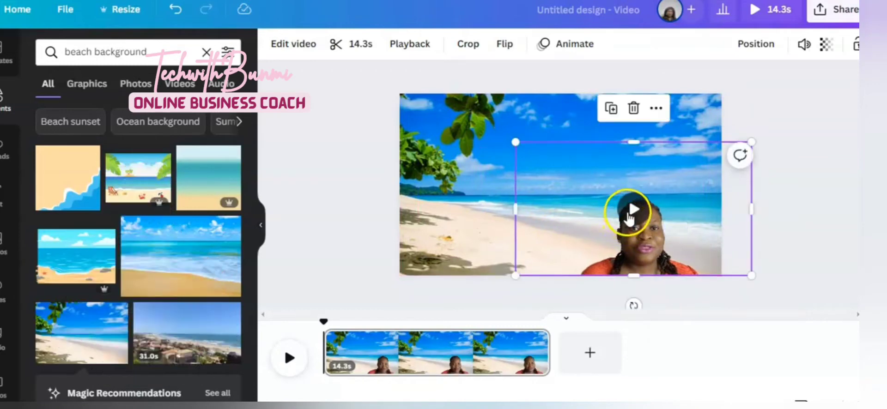
left_click_drag(628, 229, 564, 223)
left_click(549, 185)
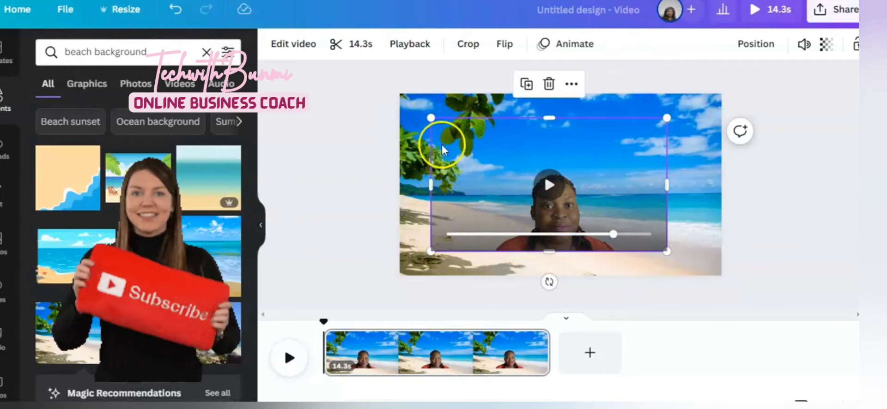
left_click_drag(434, 119, 557, 189)
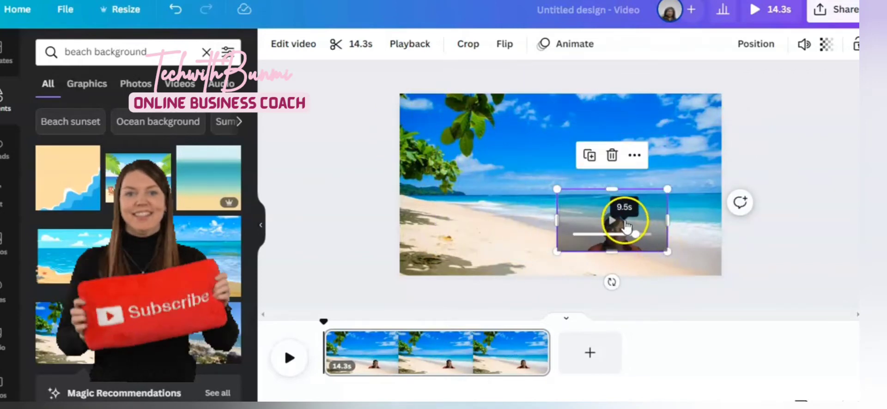
left_click_drag(625, 224, 594, 234)
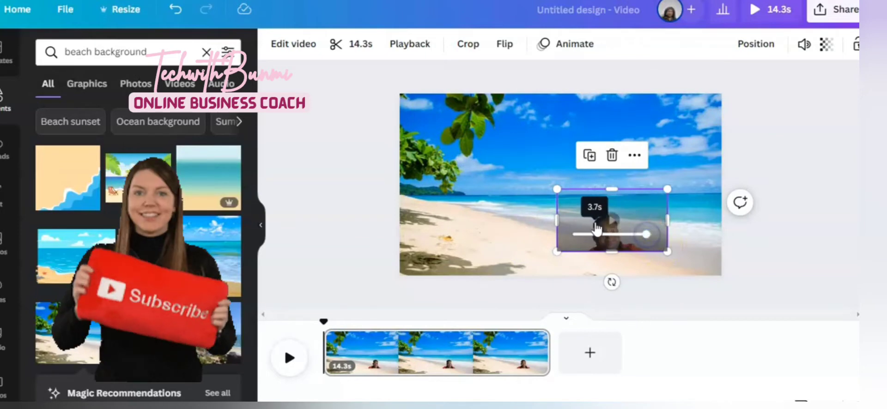
Reposition and enlarge the talking-head video so it sits over the beach scene's lower right
left_click_drag(621, 200, 668, 218)
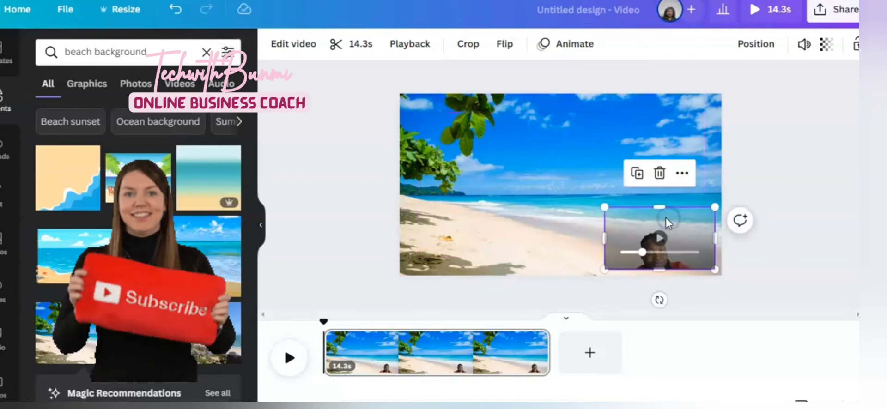
left_click(498, 182)
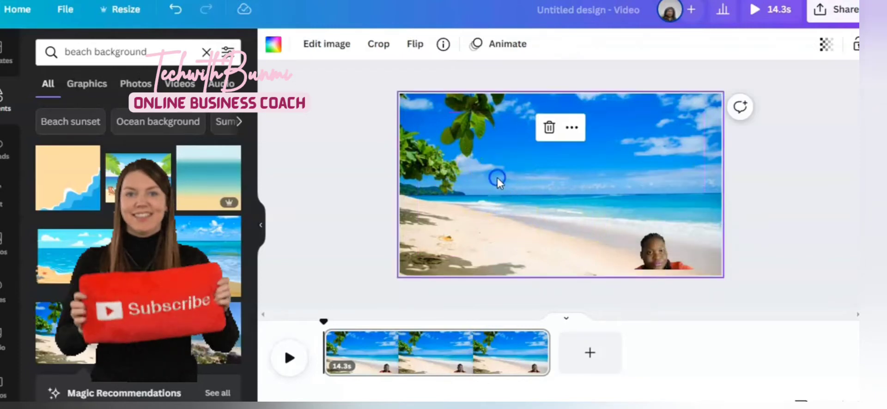
right_click(669, 262)
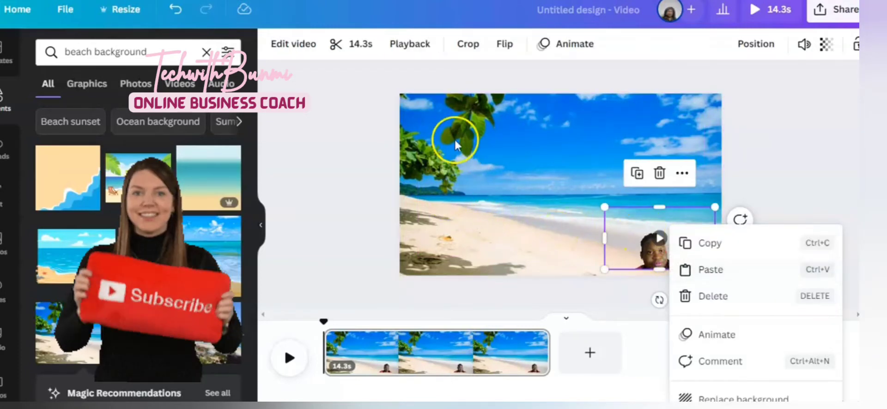
left_click(661, 242)
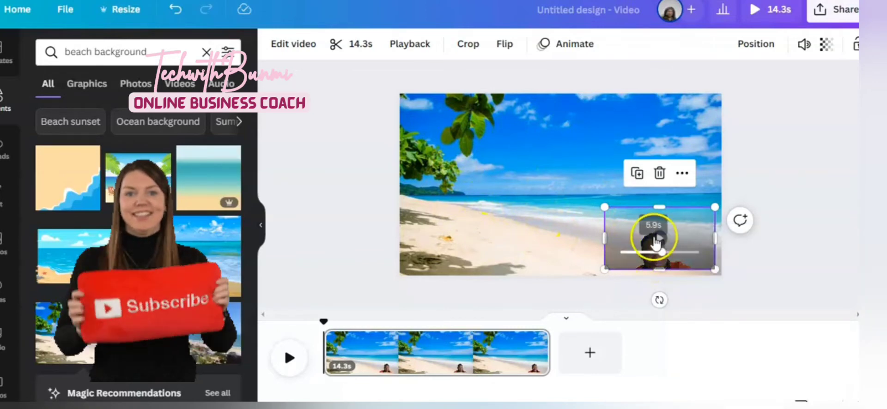
left_click(662, 244)
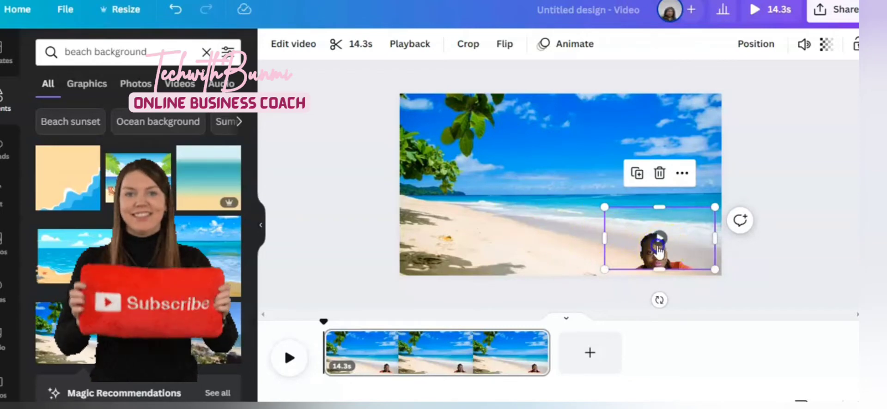
left_click_drag(658, 249, 643, 242)
left_click(507, 212)
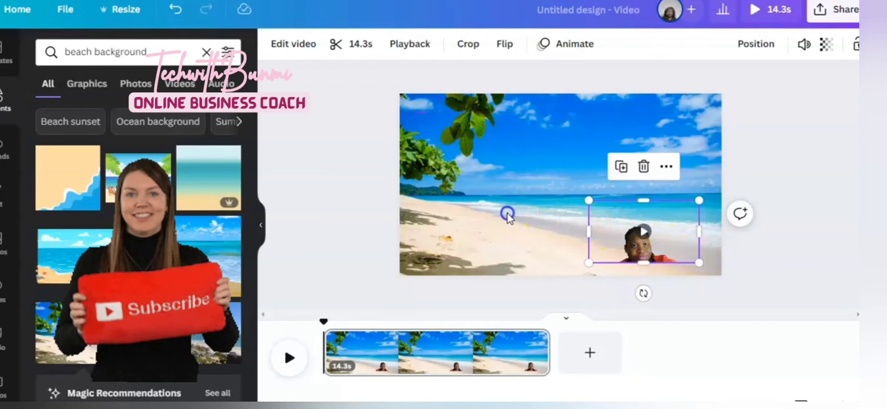
left_click(642, 240)
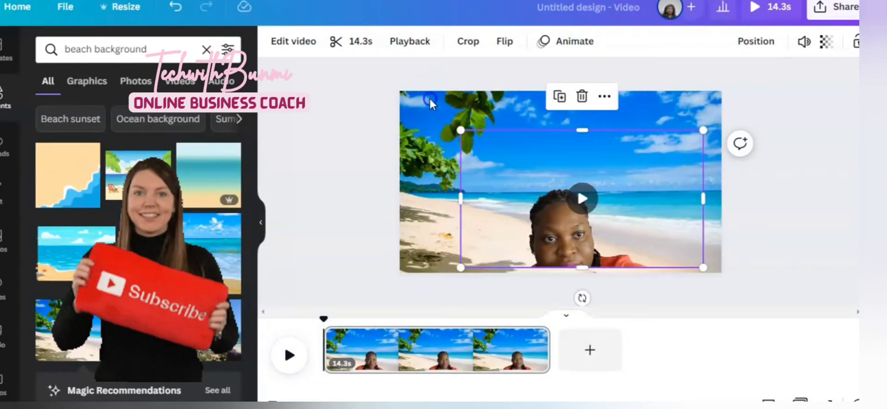
left_click(424, 113)
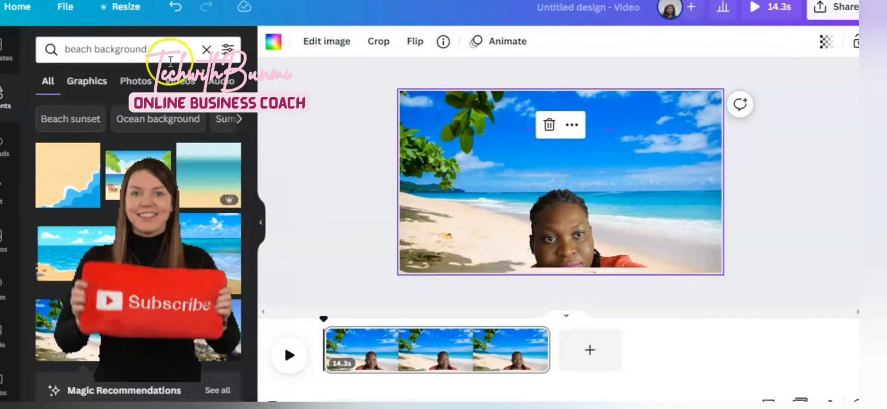
Search the elements for office background
left_click(181, 83)
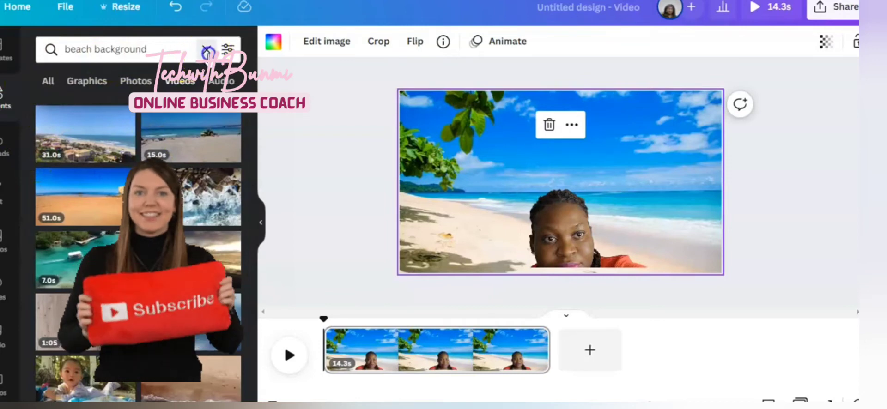
left_click(206, 50)
type("o")
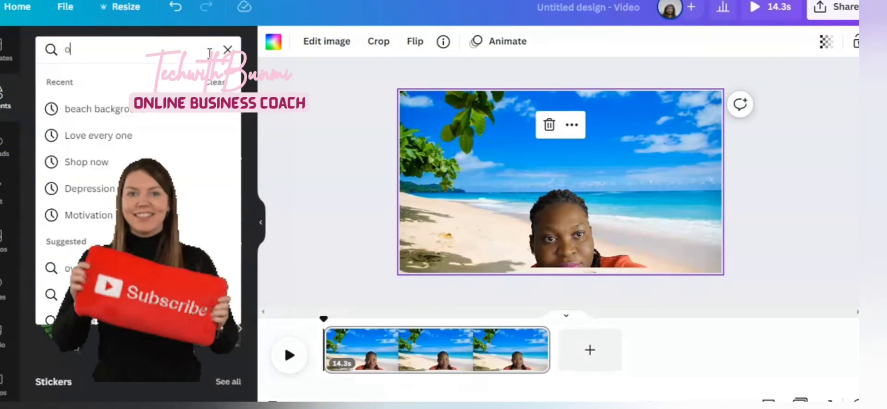
type("ff")
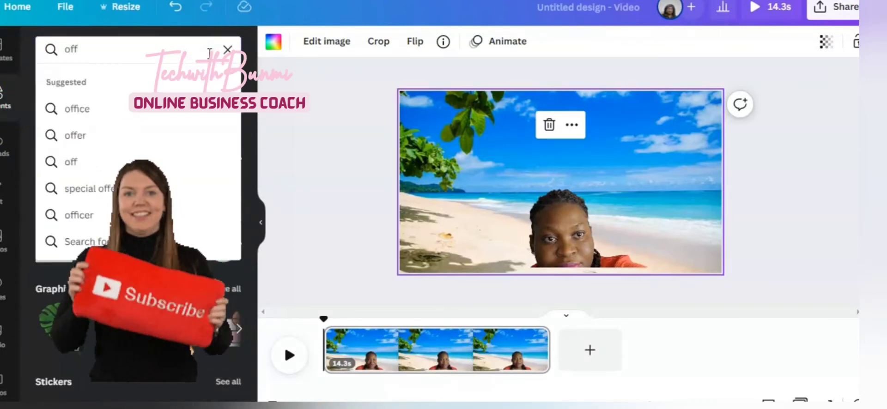
type("o")
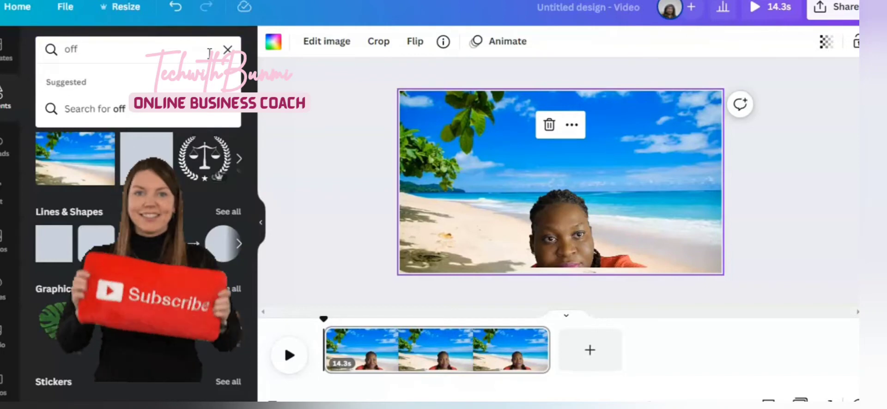
type("ice")
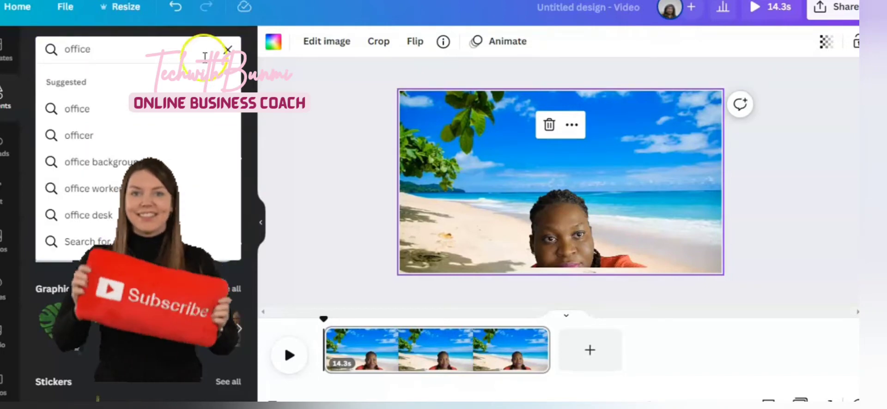
left_click(125, 162)
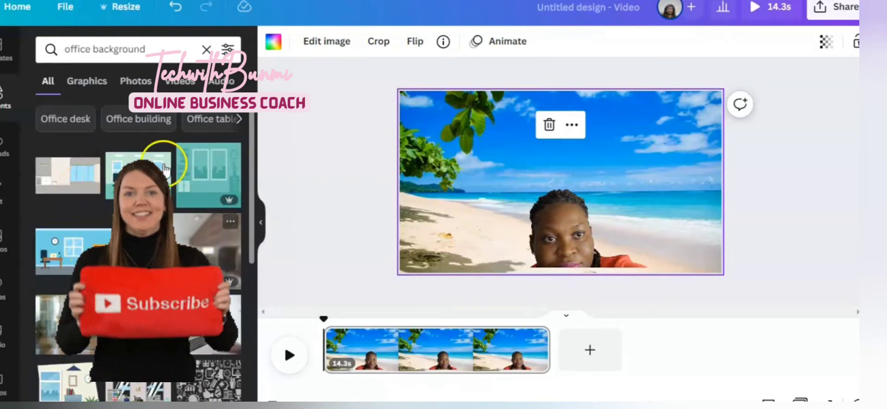
Add a laptop typing clip from the video results and move it toward the page's upper left
left_click(180, 82)
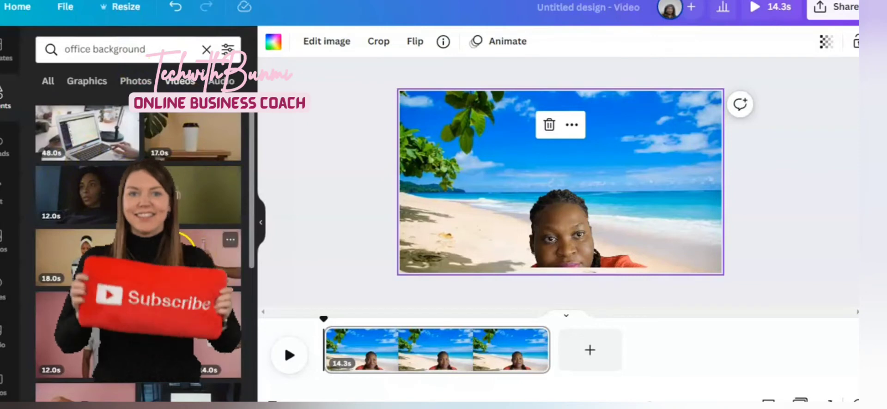
scroll(139, 240, "down", 5)
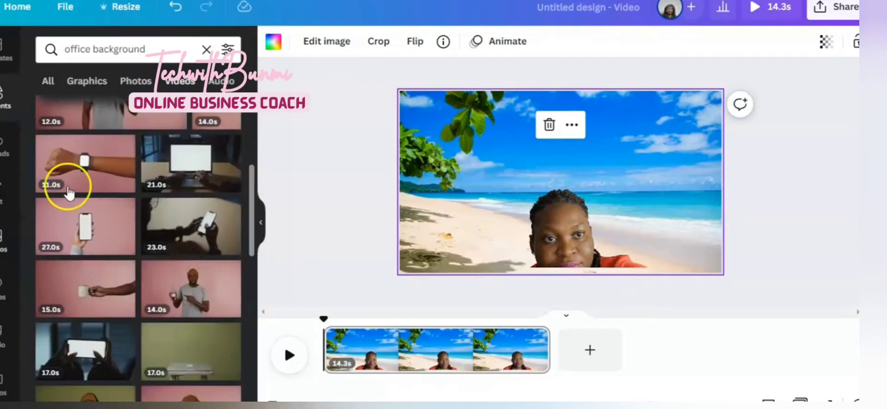
left_click(198, 176)
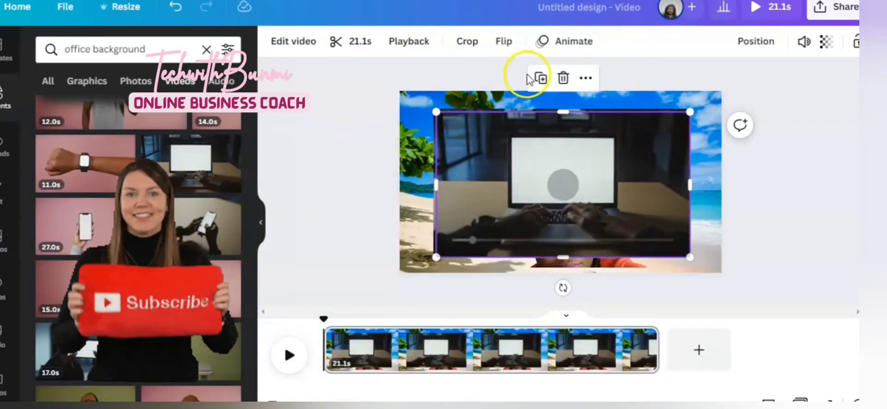
left_click(563, 78)
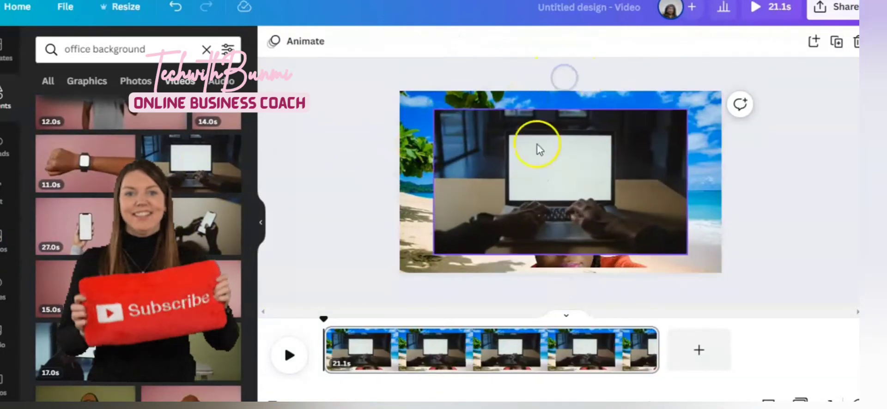
left_click_drag(520, 192, 488, 175)
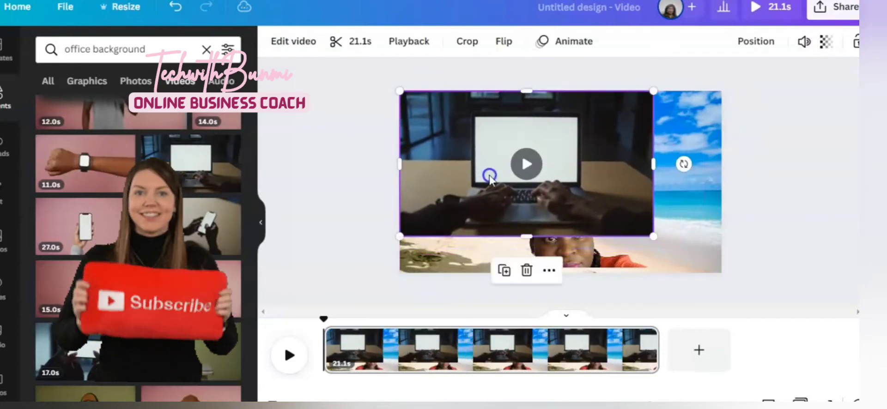
Delete the beach background photo from the page
left_click(705, 116)
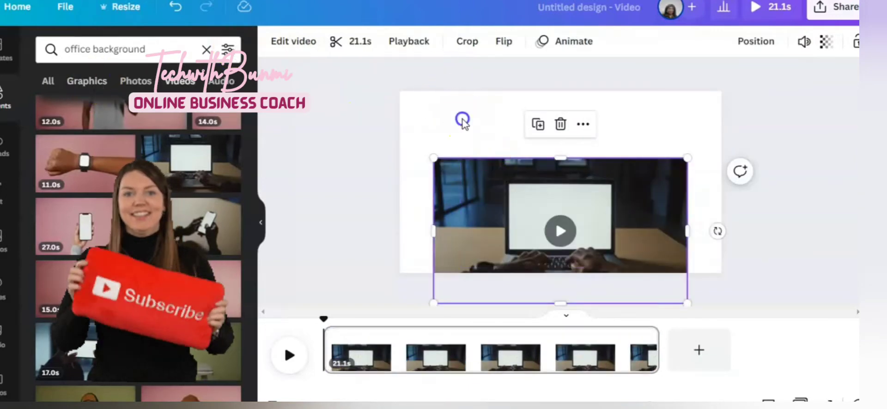
left_click(462, 120)
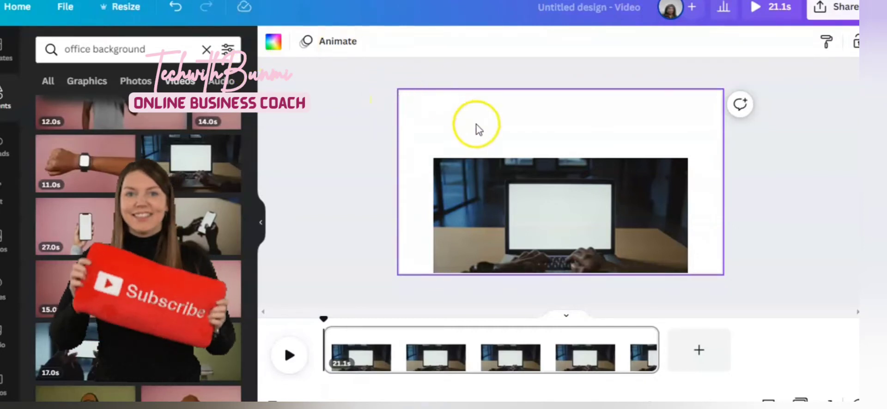
Set the page background colour to a custom dark red using the colour picker
left_click(276, 46)
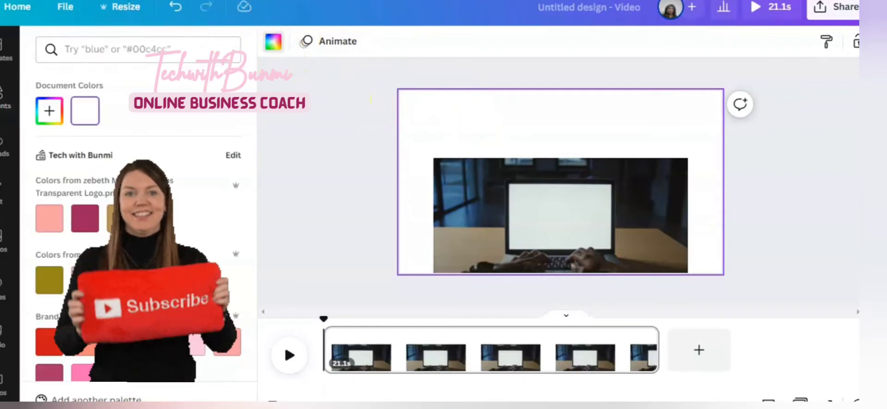
left_click(156, 218)
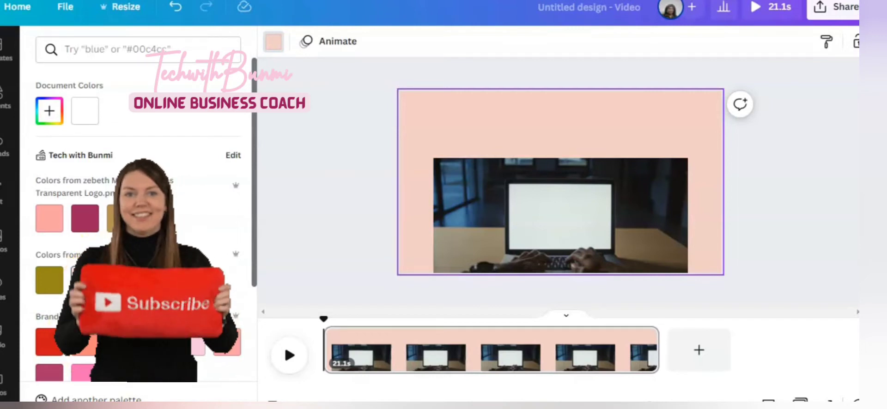
left_click(91, 283)
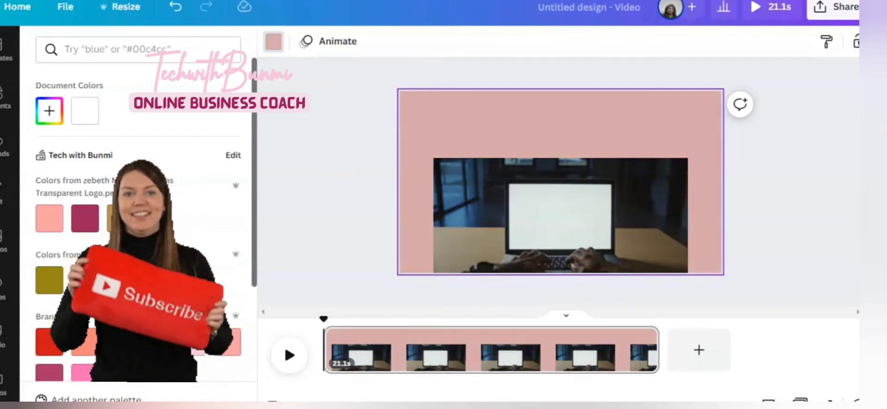
left_click(228, 348)
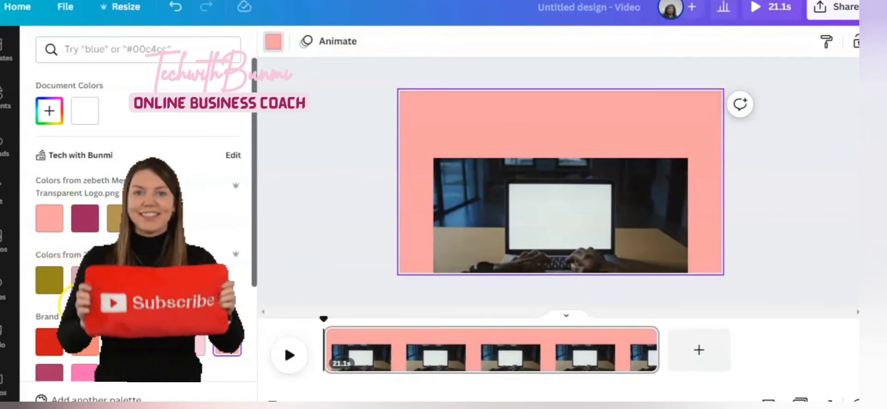
left_click(49, 111)
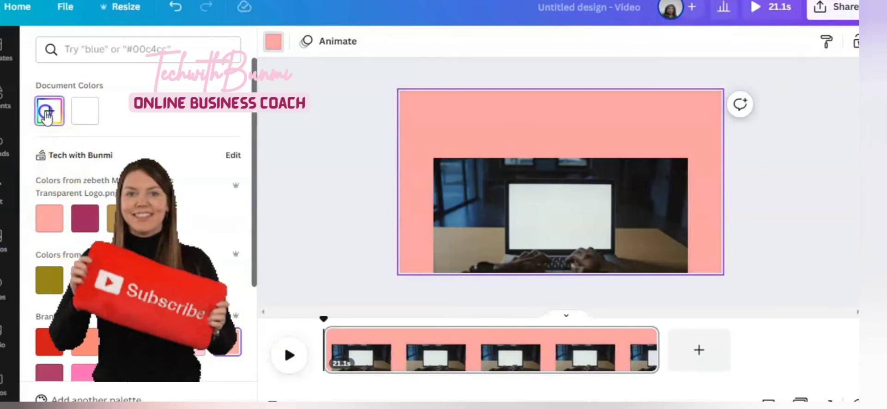
left_click(179, 177)
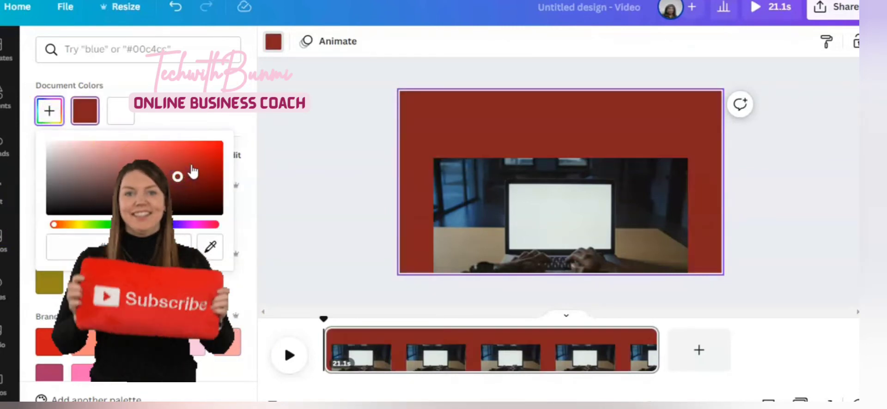
left_click(192, 166)
Delete the laptop typing clip from the page
left_click(522, 219)
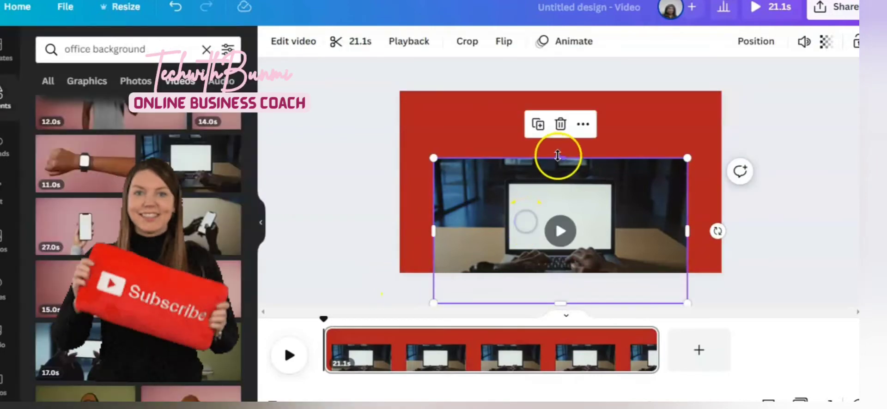
left_click(560, 123)
Move the talking-head video so it sits centred on the red page
left_click_drag(553, 238, 536, 184)
left_click_drag(563, 210, 565, 266)
left_click(565, 188)
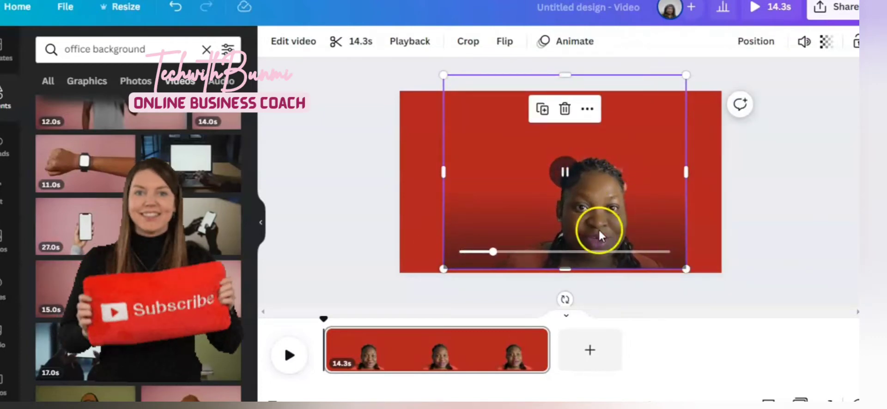
Search for office background videos and add the laptop typing clip to the page
left_click(205, 50)
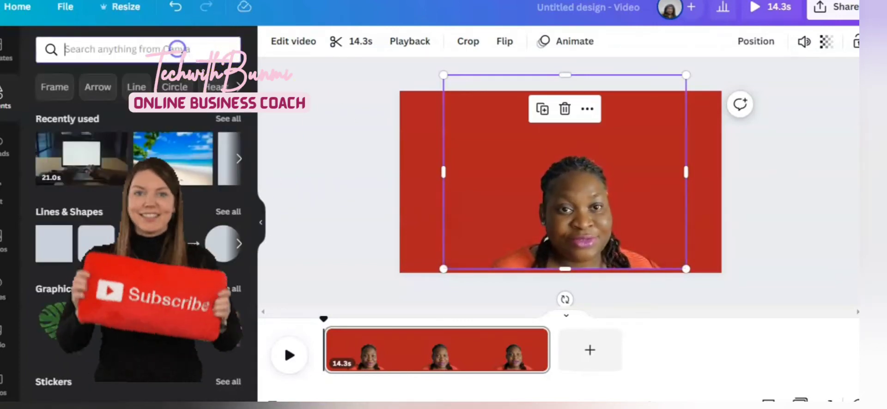
type("backgro")
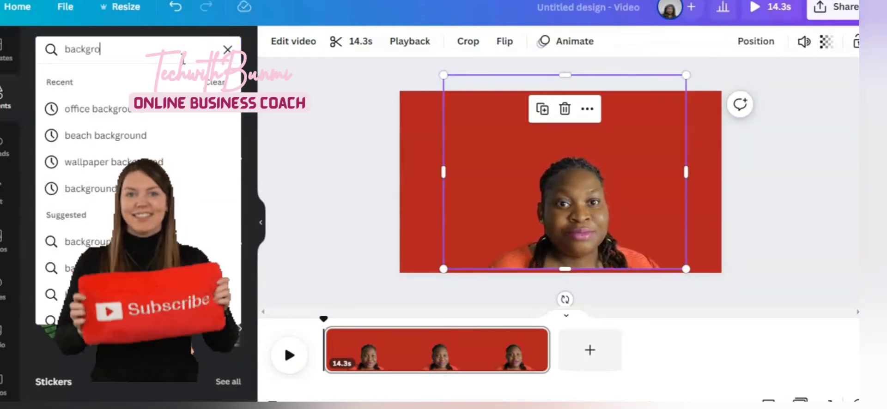
left_click(137, 110)
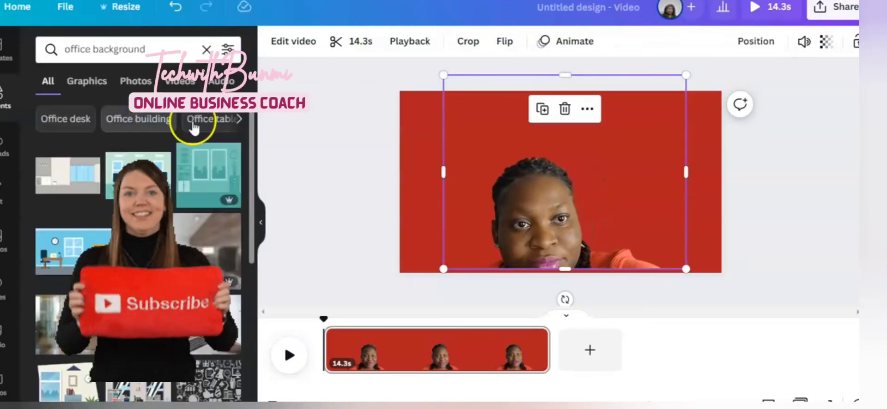
left_click(184, 82)
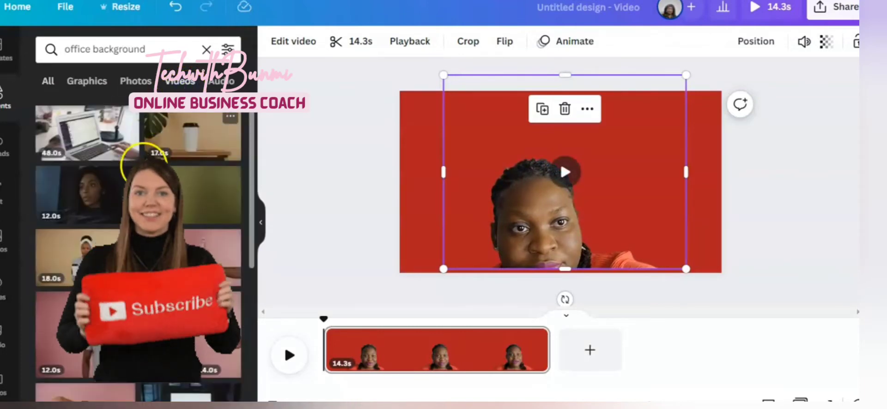
left_click(83, 145)
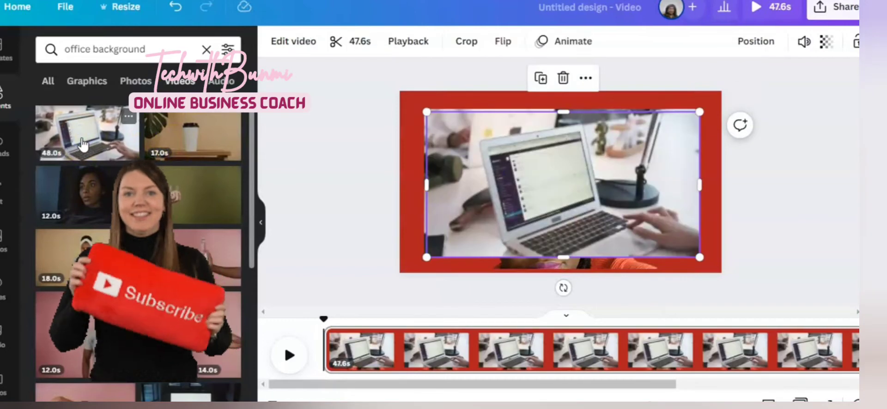
Resize the office clip so it covers the entire page
left_click_drag(439, 114, 486, 178)
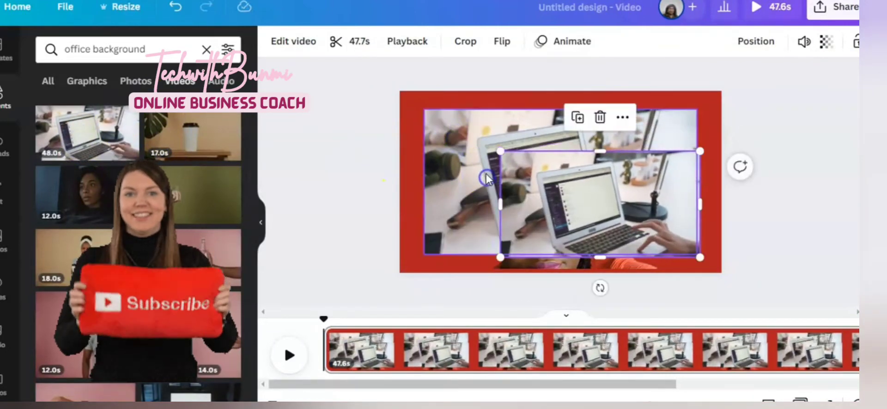
left_click(600, 117)
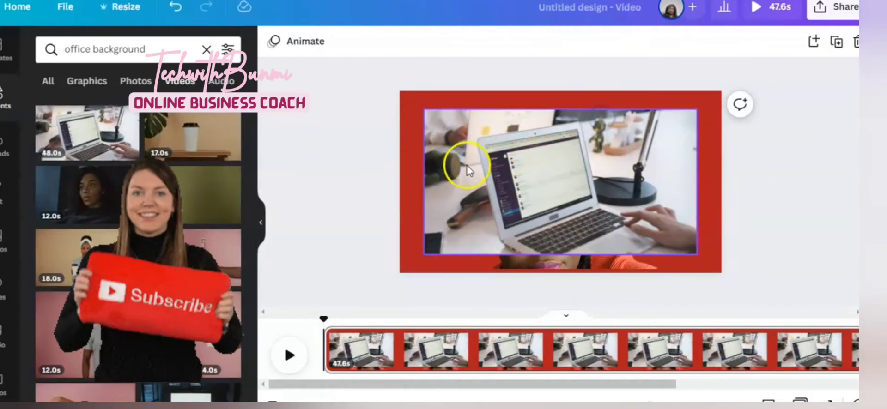
left_click(421, 111)
left_click_drag(422, 111, 404, 98)
left_click_drag(696, 253, 725, 274)
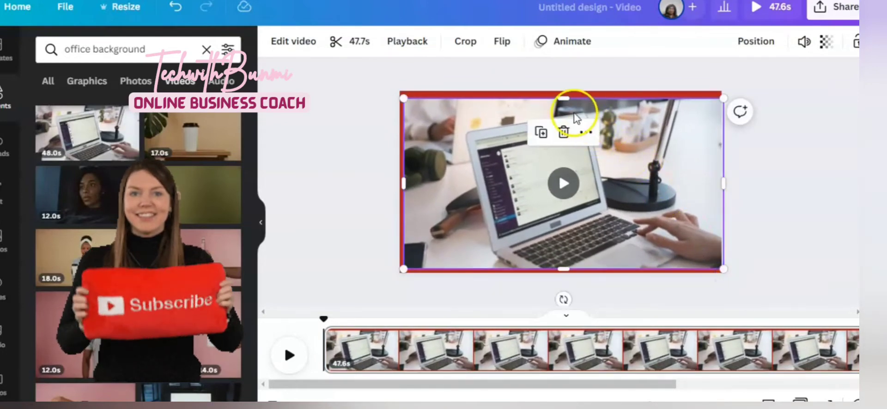
left_click_drag(567, 97, 553, 92)
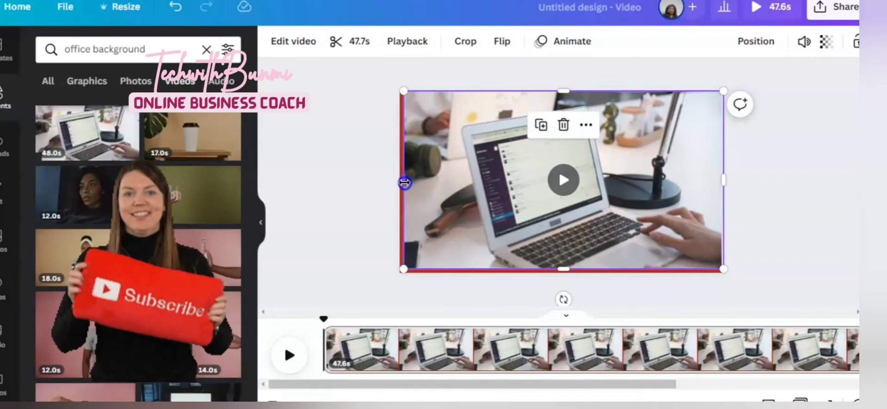
left_click_drag(404, 183, 400, 184)
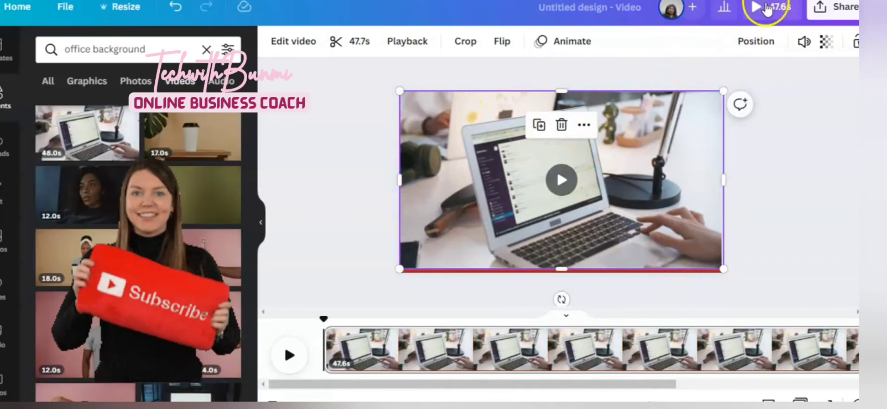
Send the office clip backward behind the talking-head video
left_click(762, 43)
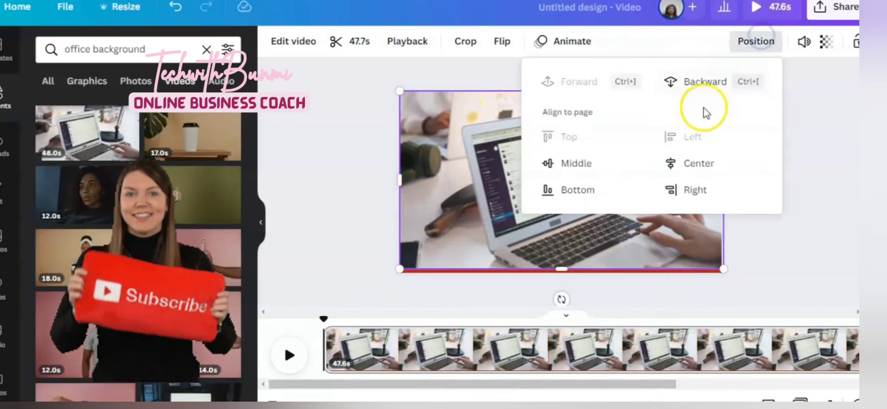
left_click(703, 83)
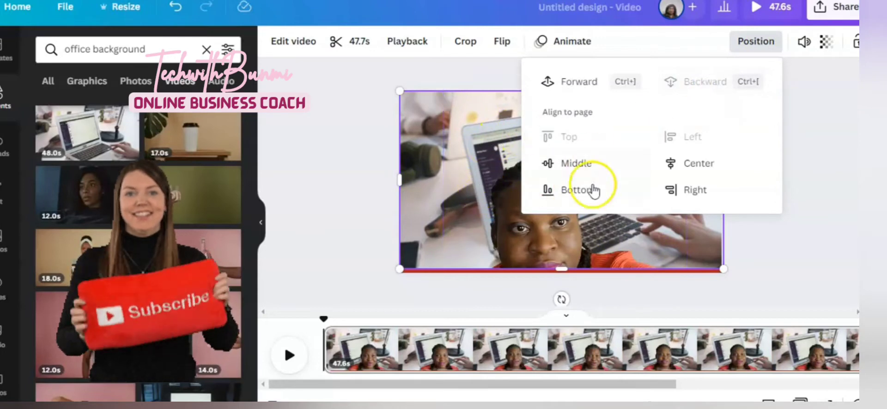
left_click(287, 181)
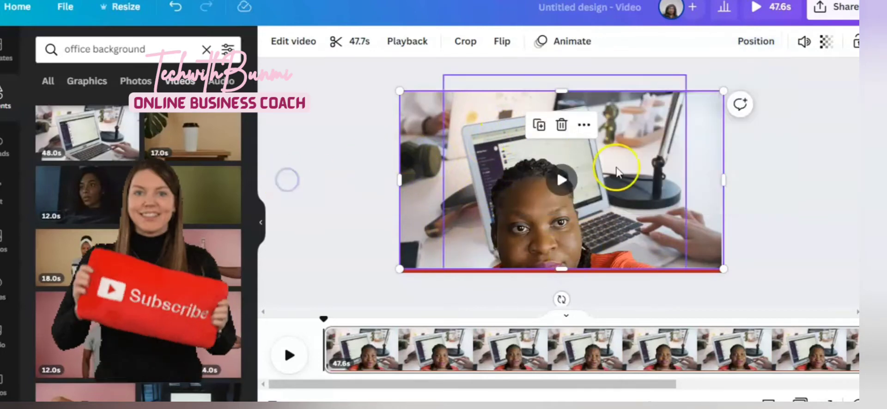
Play the videos to preview the talking head over the office background
left_click(561, 183)
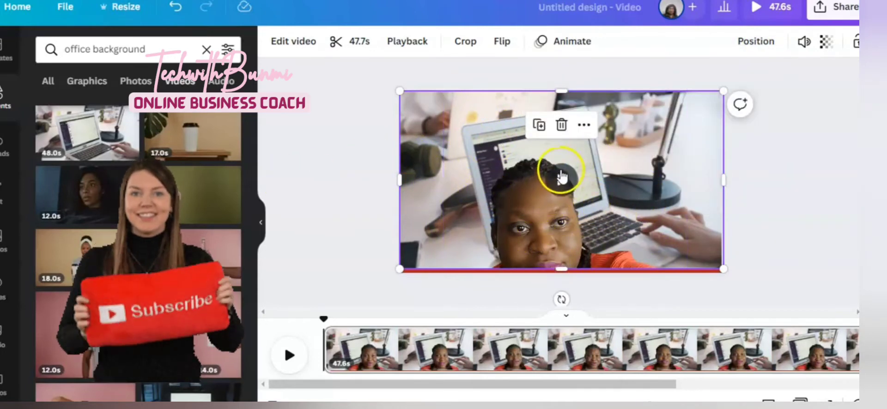
left_click(556, 202)
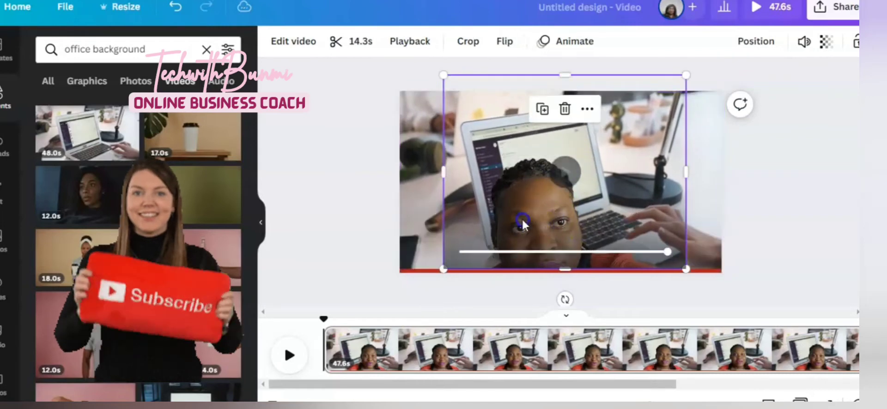
left_click(566, 175)
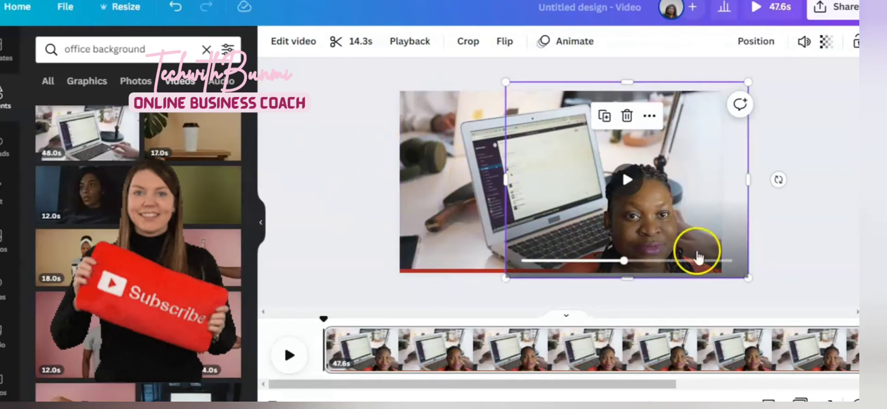
left_click(628, 181)
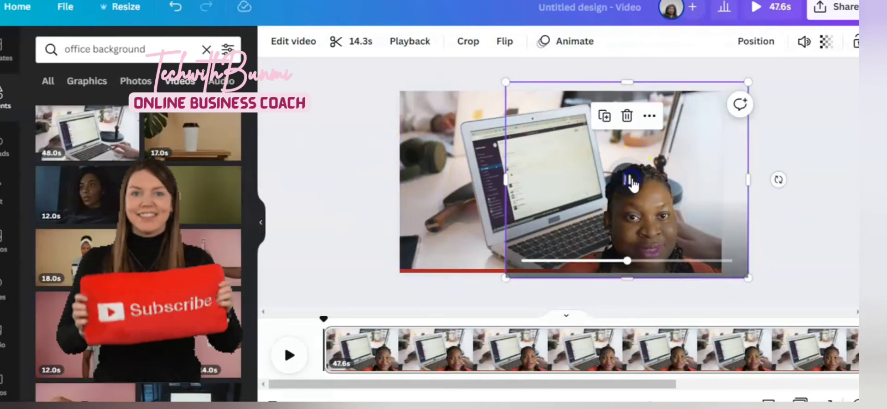
left_click(462, 211)
left_click(561, 180)
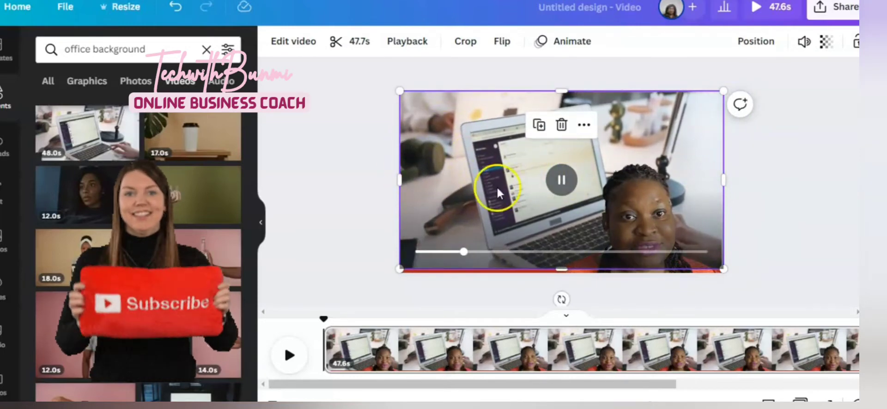
left_click(562, 179)
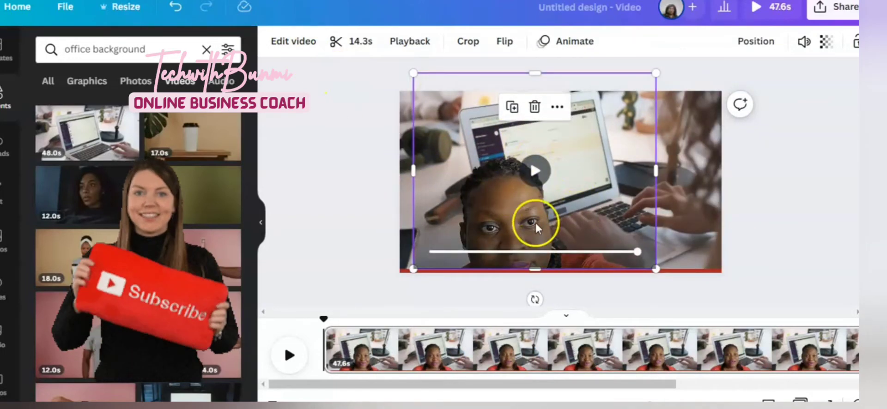
Move the talking-head video slightly left over the office background
left_click_drag(532, 250, 437, 208)
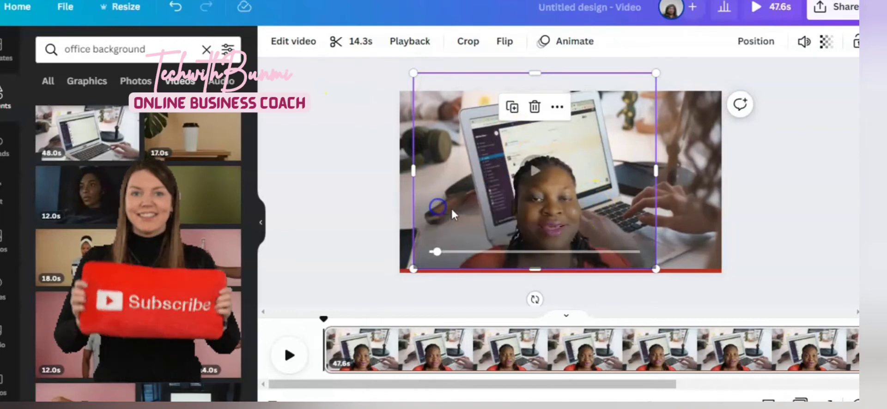
left_click_drag(441, 136, 412, 141)
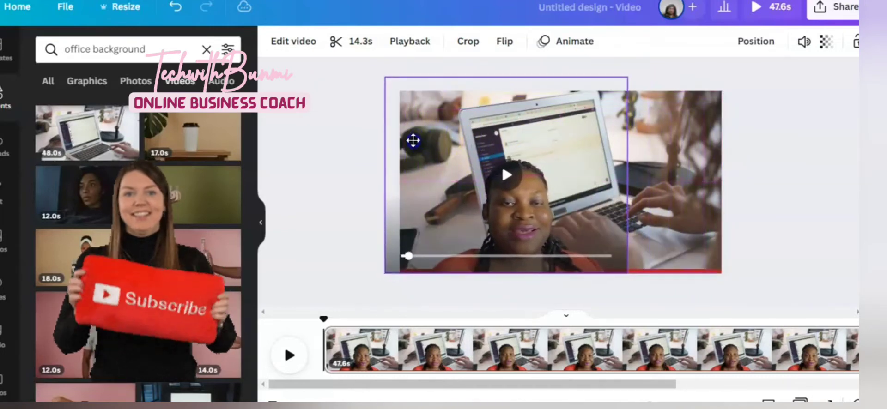
left_click(507, 176)
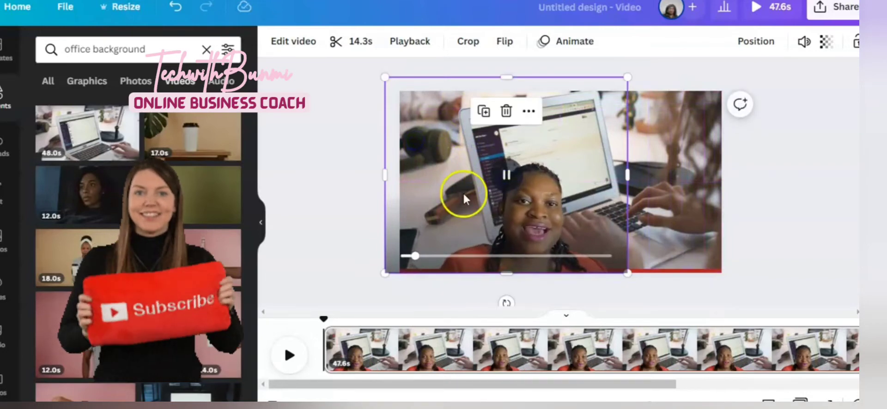
left_click_drag(452, 202, 473, 200)
left_click(525, 163)
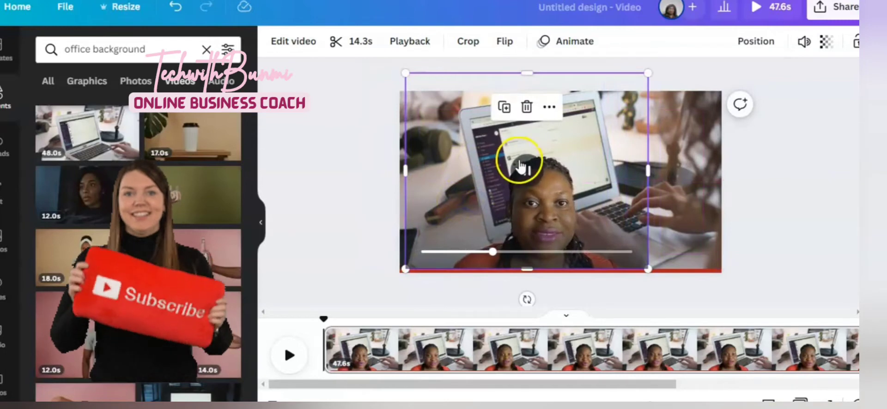
left_click(528, 174)
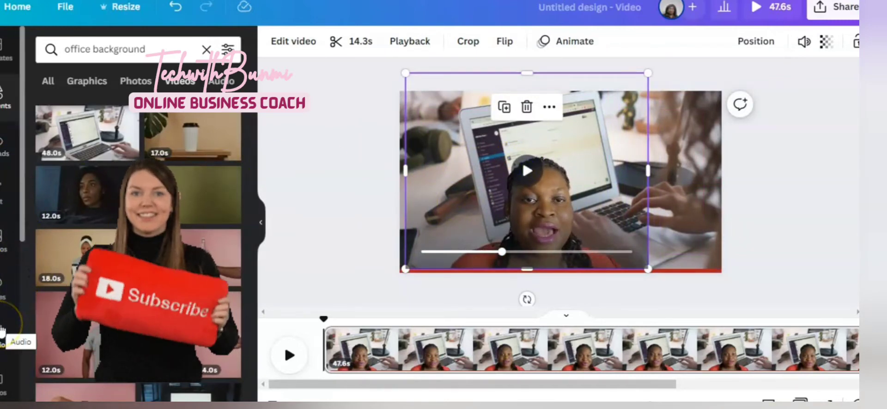
Add a circle frame to the page and place it over the talking head
left_click(40, 298)
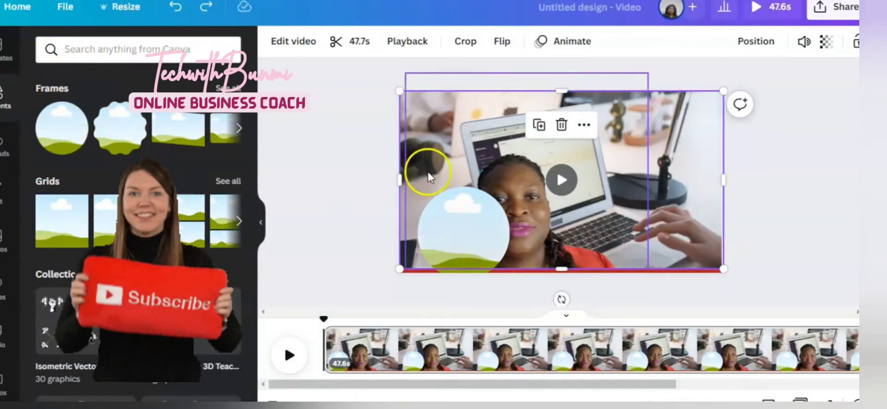
left_click(490, 224)
left_click_drag(491, 223, 543, 192)
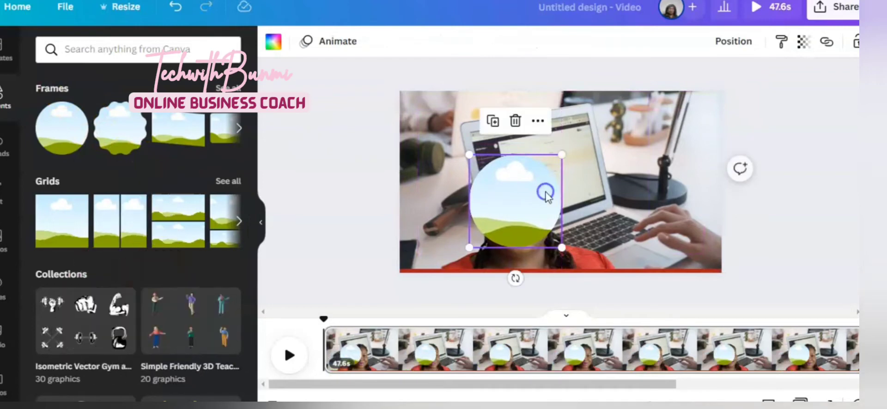
Send the circle frame backward and drop the talking-head video into it
left_click(737, 43)
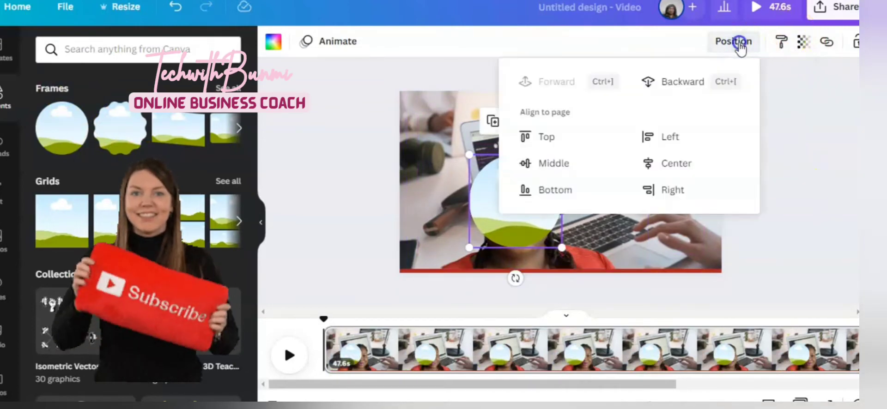
left_click(683, 84)
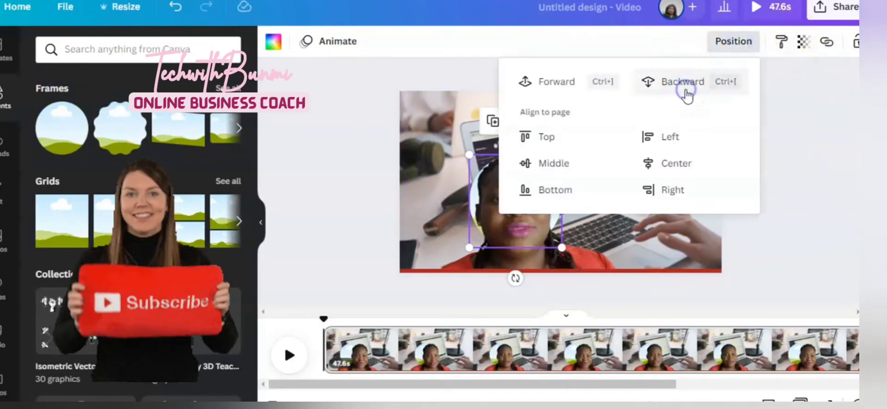
left_click(524, 238)
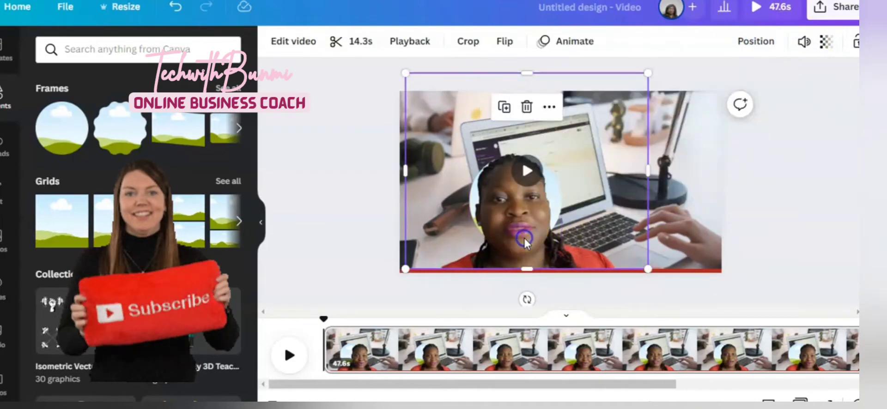
left_click_drag(524, 237, 527, 223)
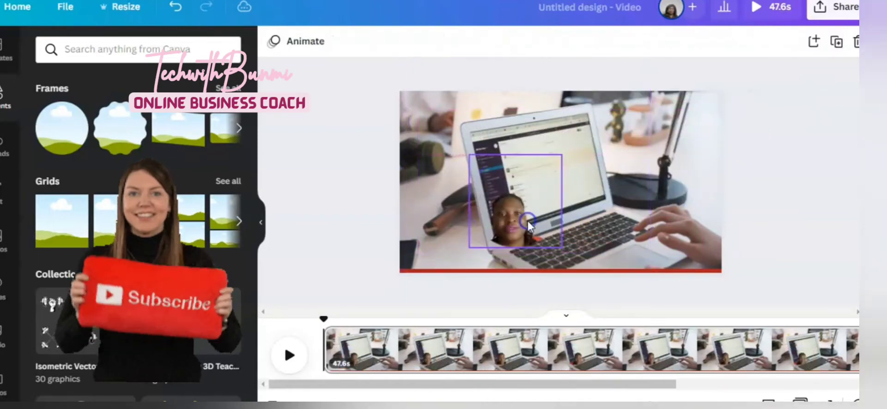
Enlarge the framed talking-head video and move it toward the lower centre of the page
left_click(556, 243)
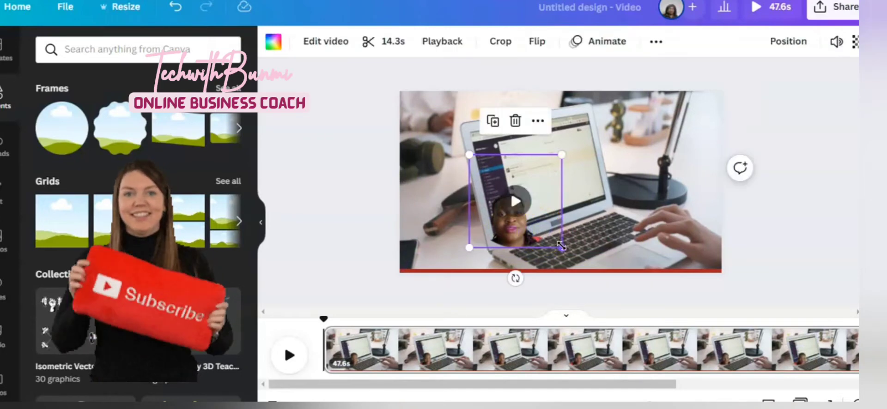
left_click_drag(561, 245, 594, 264)
left_click(524, 222)
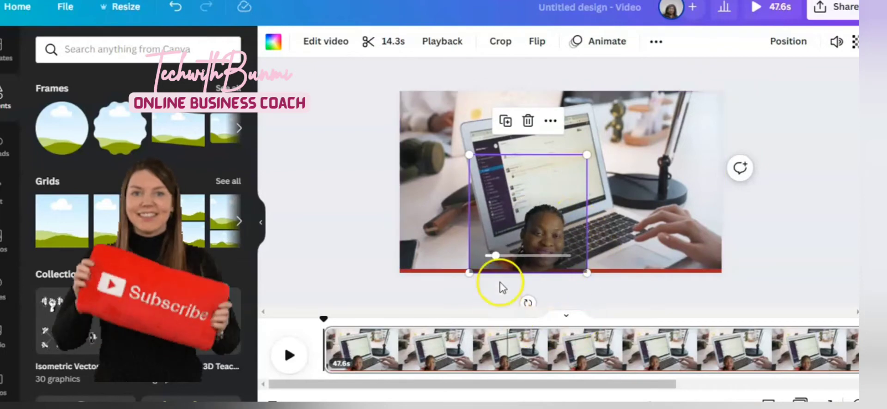
left_click_drag(522, 244, 467, 239)
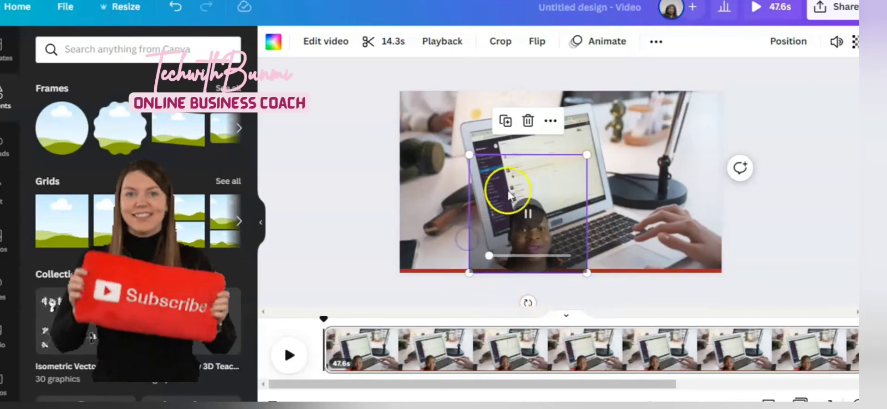
left_click_drag(508, 194, 537, 177)
left_click(560, 226)
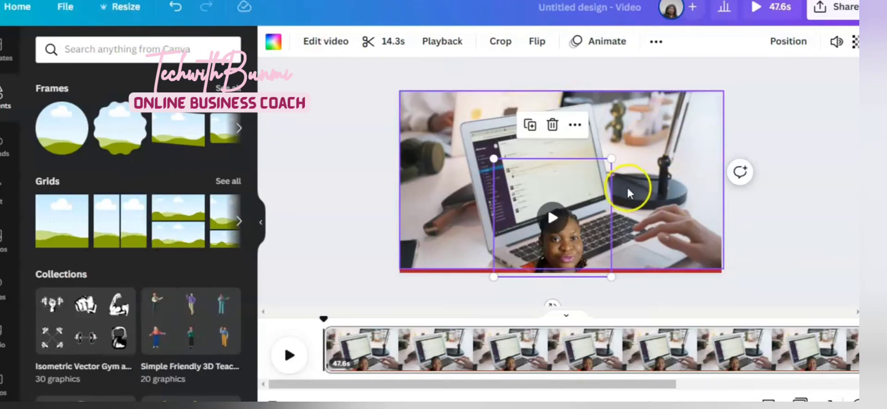
left_click(678, 145)
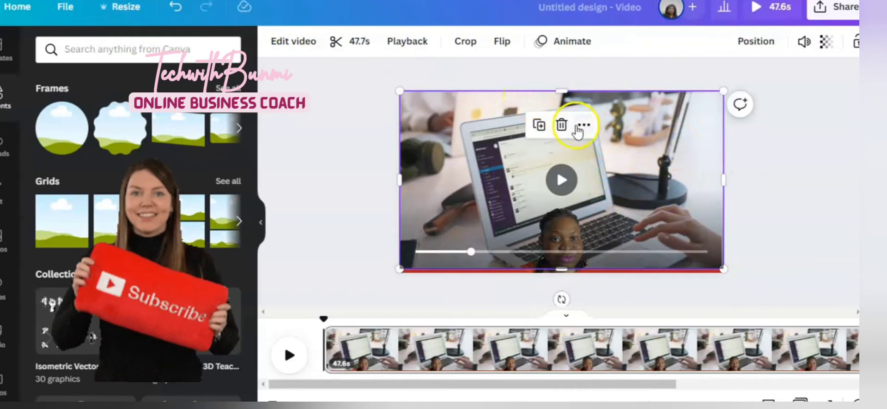
Clear the page by deleting the office background video, the talking-head video and the circle frame
left_click(561, 125)
left_click(584, 192)
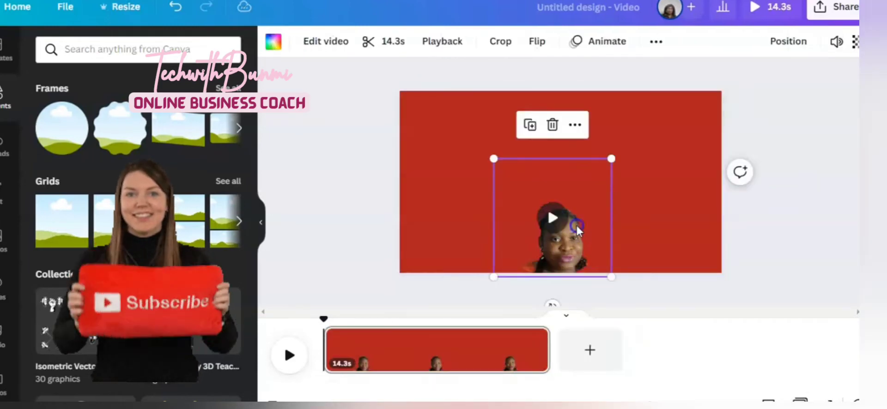
left_click(552, 125)
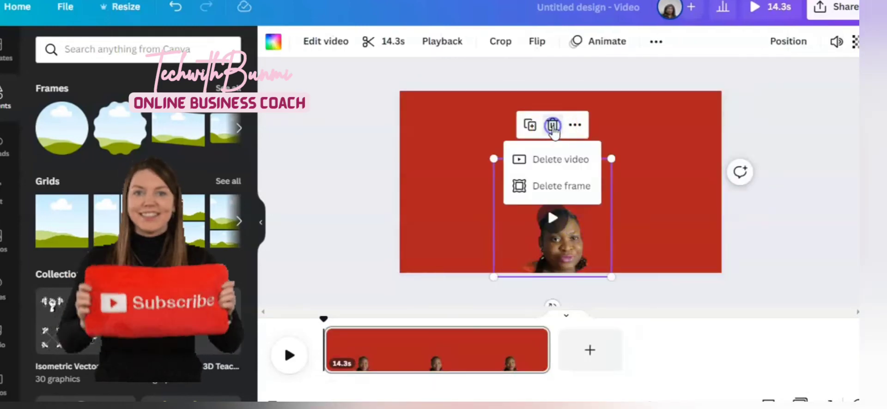
left_click(557, 159)
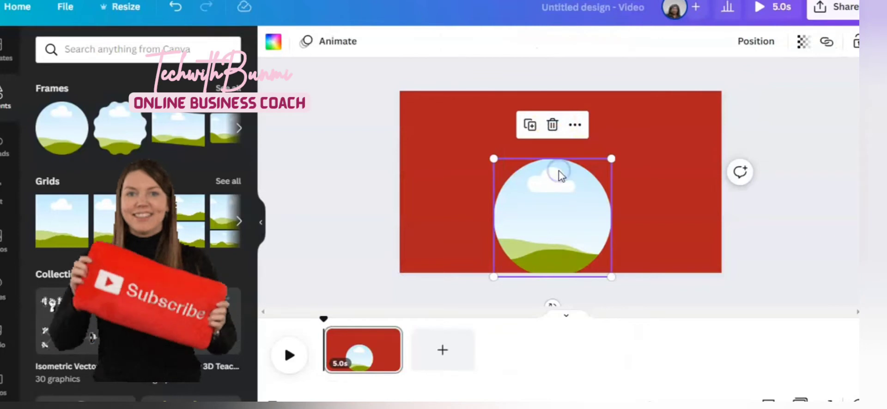
left_click(550, 130)
left_click(524, 125)
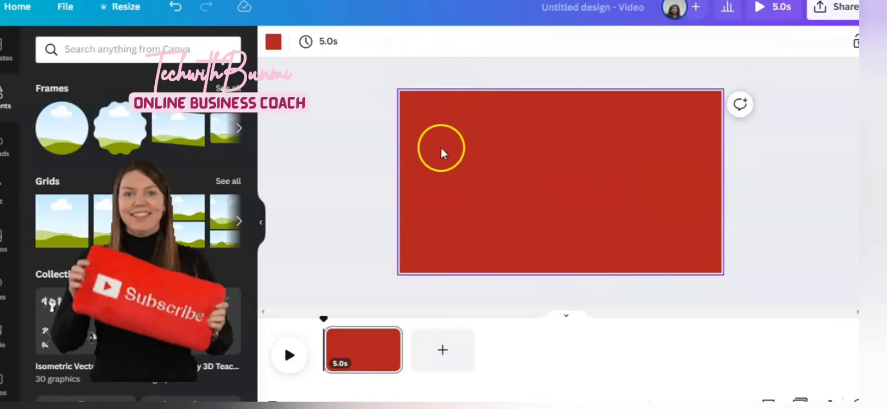
Search the video library for dancing
left_click(401, 142)
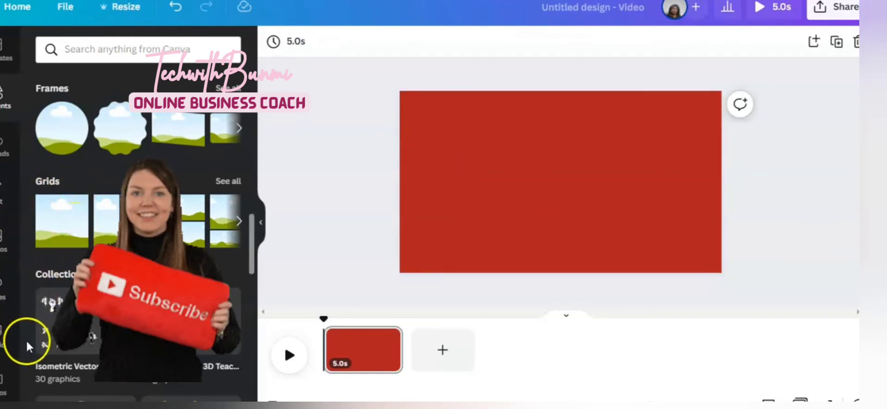
scroll(26, 339, "down", 2)
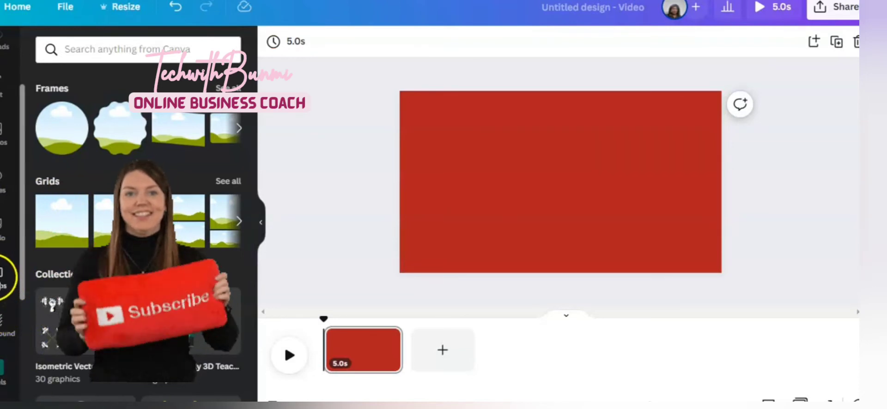
left_click(3, 277)
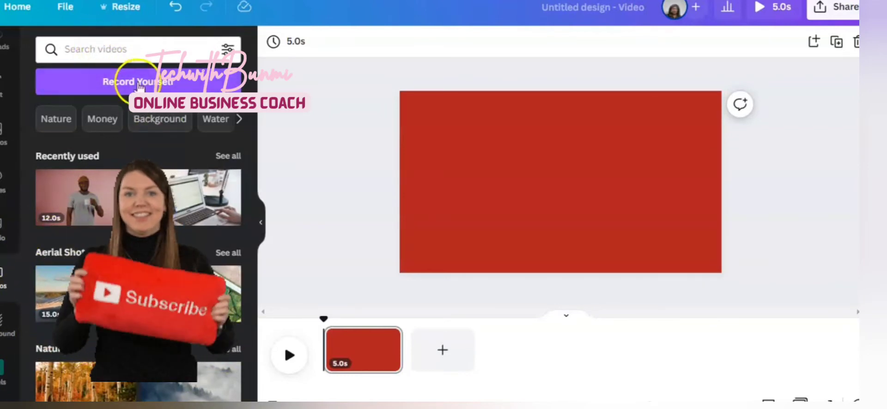
left_click(124, 54)
type("dan")
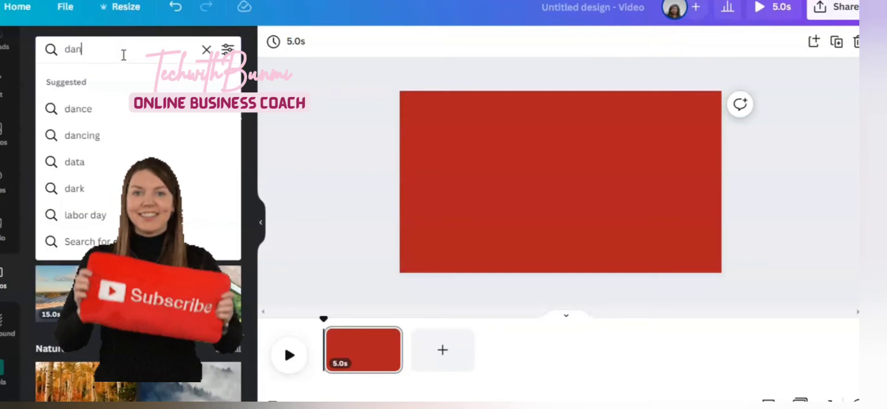
type("cing")
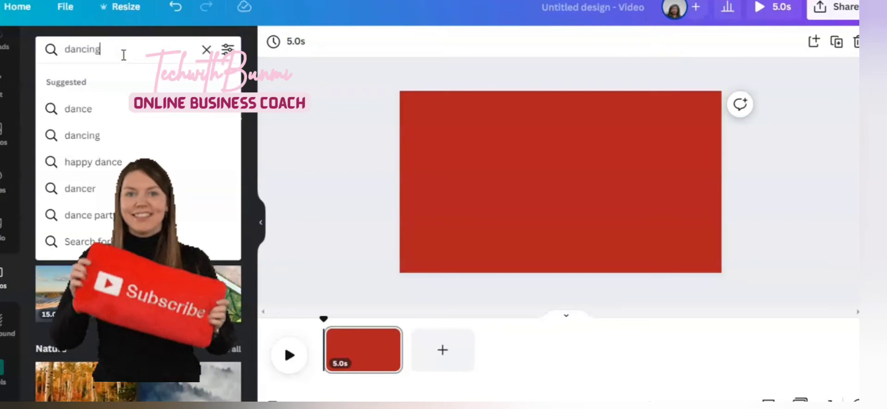
key("Return")
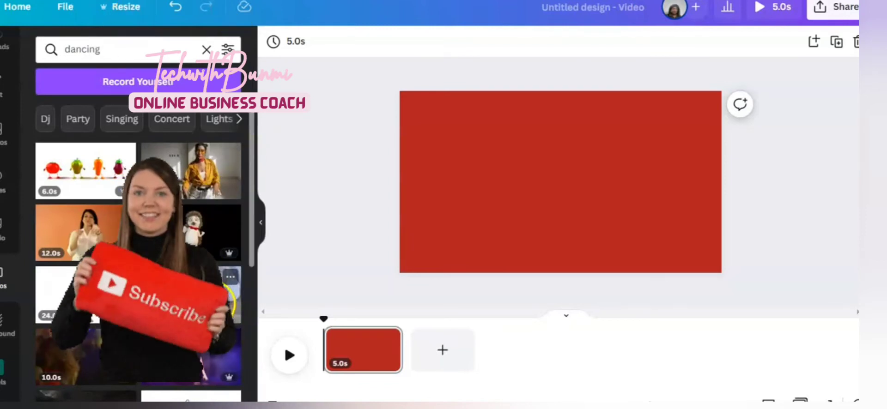
Add a street-dancing clip to the page and apply Background Remover to it
left_click(187, 296)
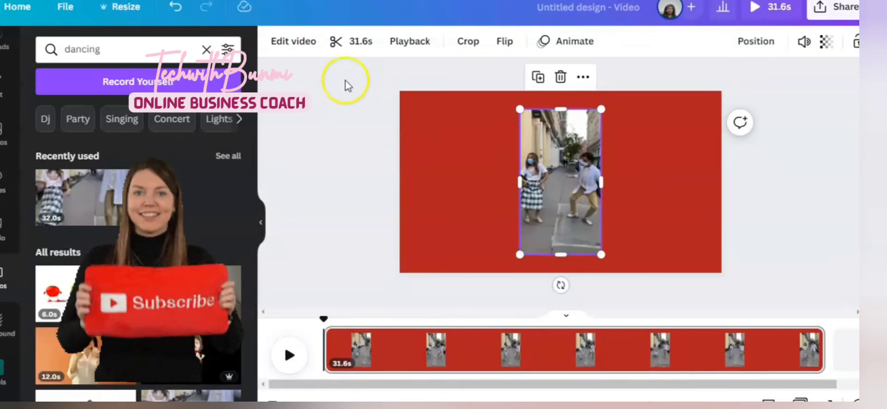
left_click(289, 47)
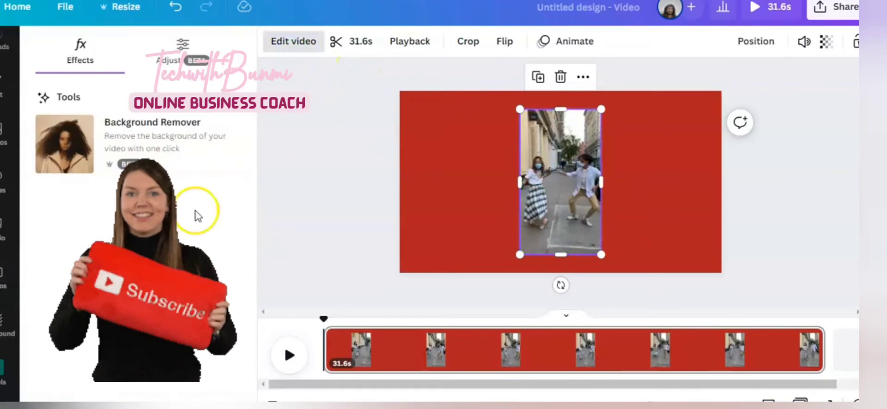
left_click(149, 145)
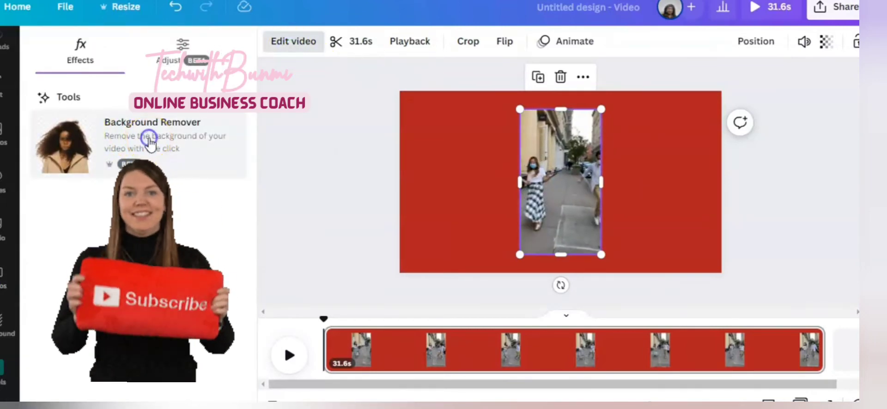
left_click(578, 169)
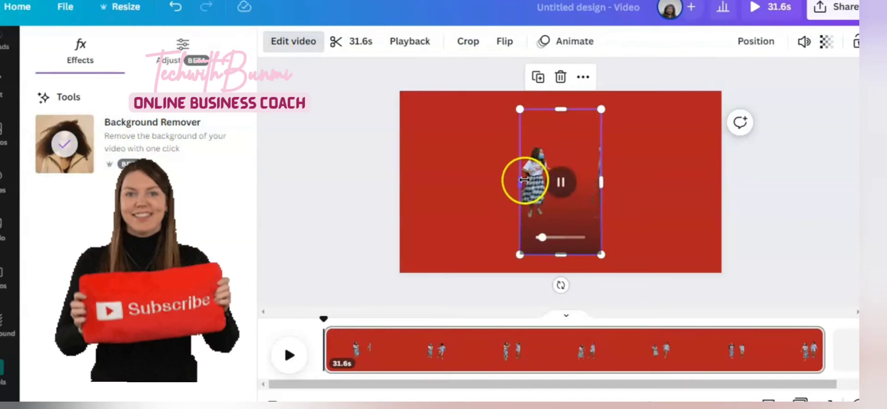
Play the background-removed street-dancing clip and delete it from the page
scroll(524, 179, "up", 5)
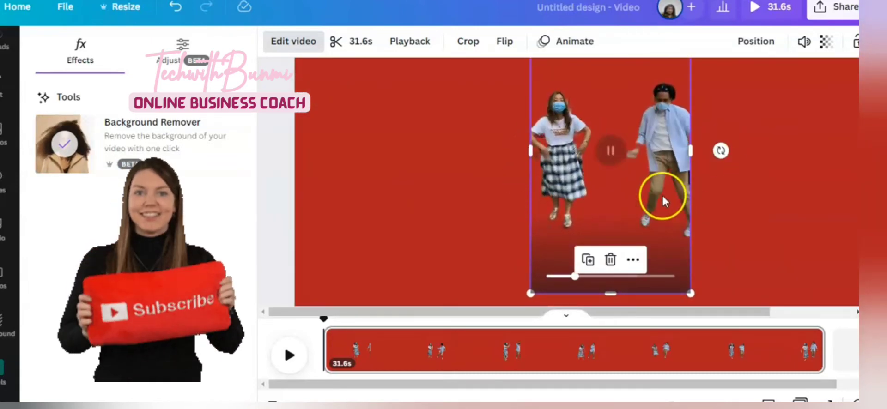
left_click(612, 151)
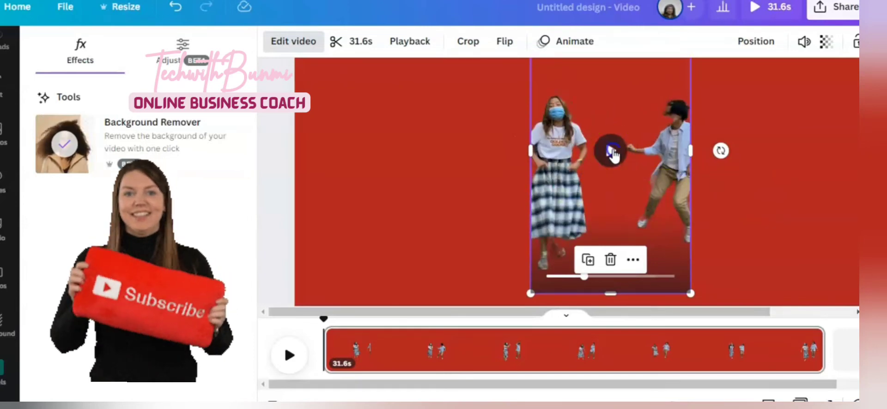
left_click(612, 152)
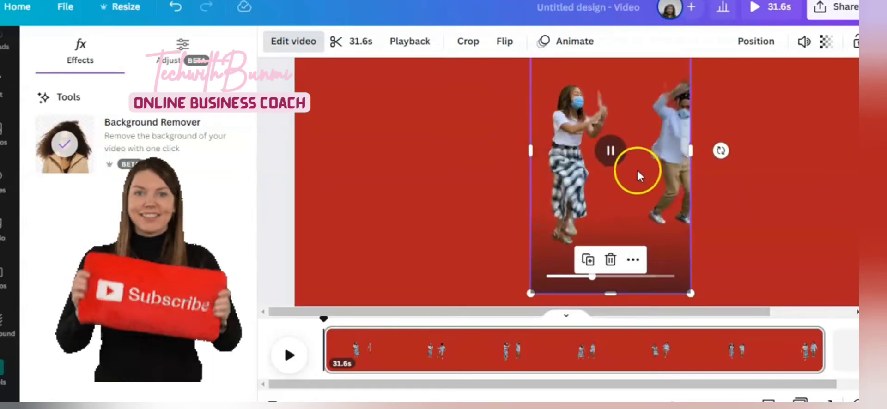
scroll(663, 200, "down", 4)
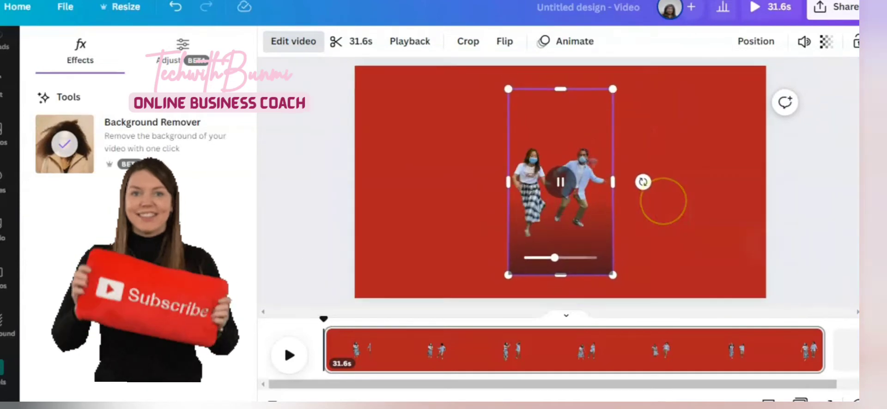
scroll(664, 200, "down", 1)
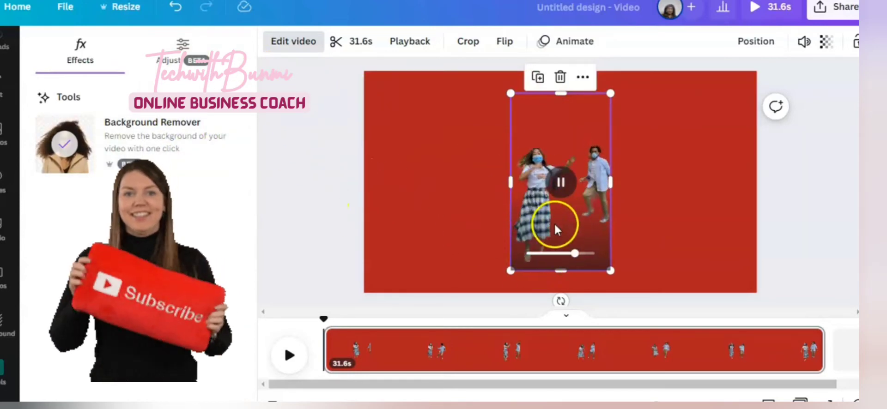
left_click(564, 180)
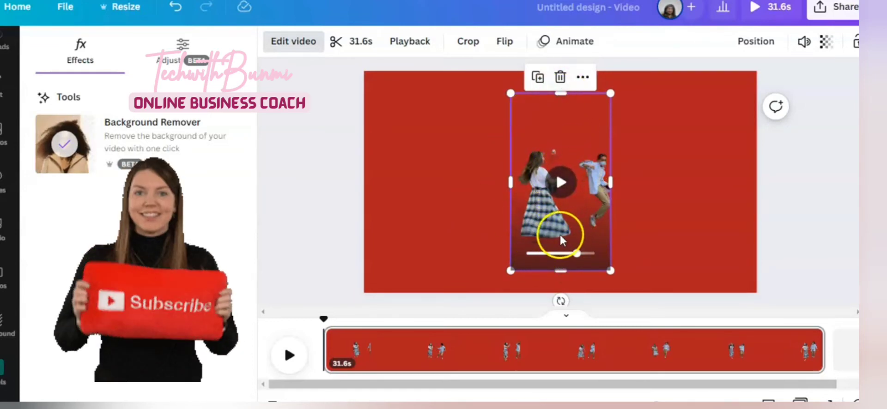
left_click(561, 77)
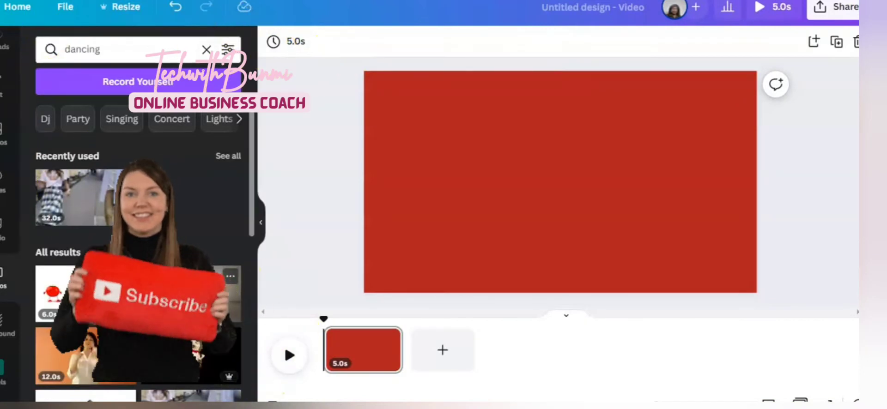
Add a couple-dancing clip to the page and remove its background with Background Remover
scroll(237, 278, "down", 3)
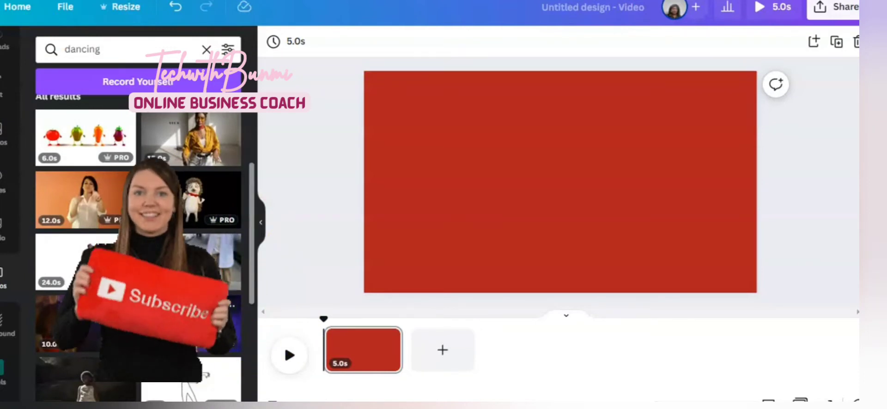
left_click(203, 325)
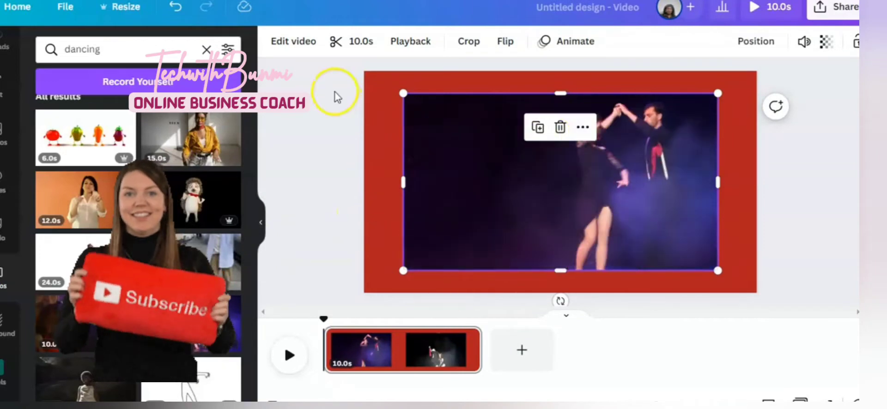
left_click(294, 46)
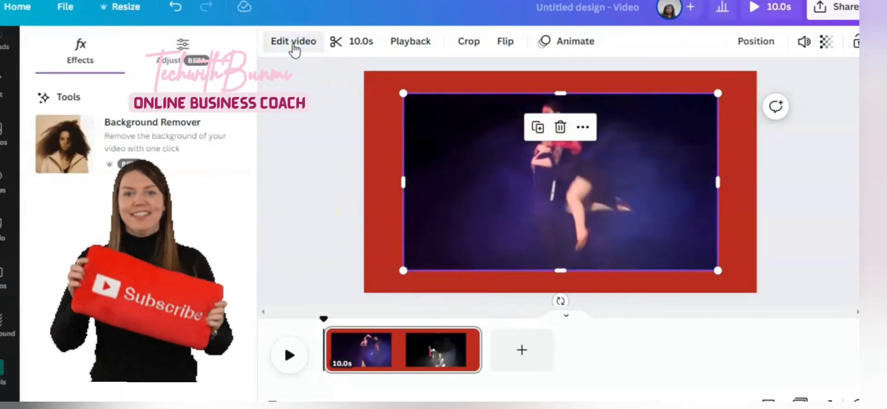
left_click(145, 134)
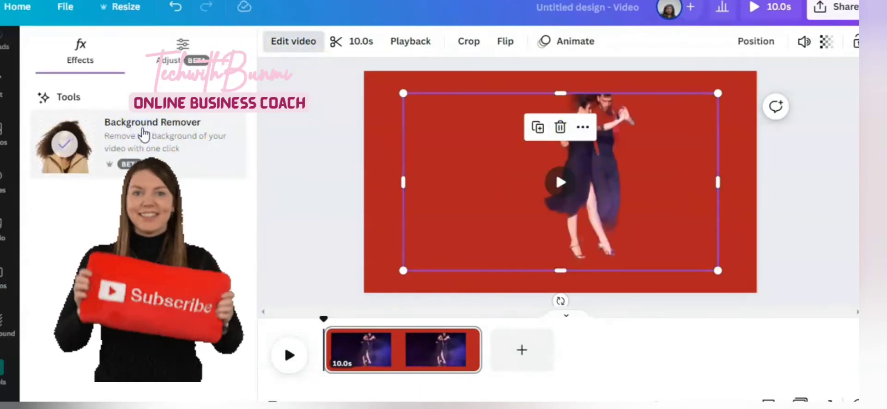
Set the page background colour to a bright red from the brand colour palette
left_click(561, 184)
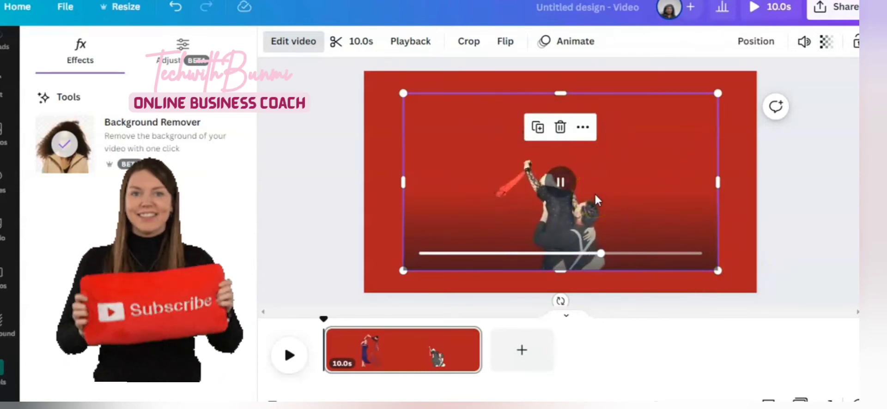
scroll(595, 195, "up", 5)
scroll(595, 194, "down", 4)
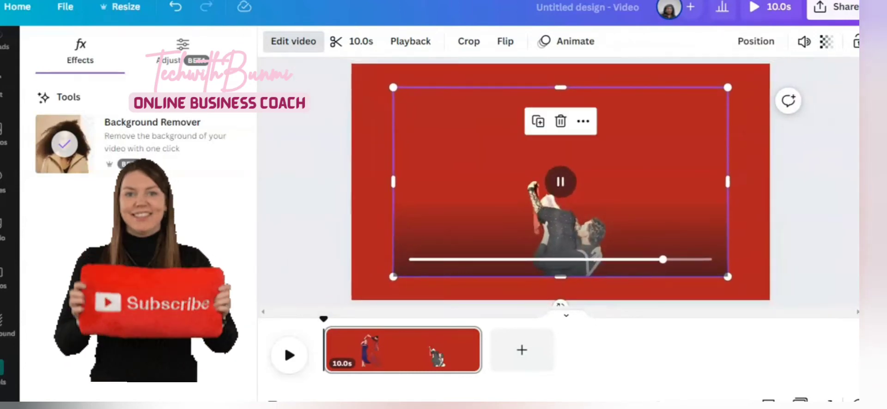
left_click(364, 83)
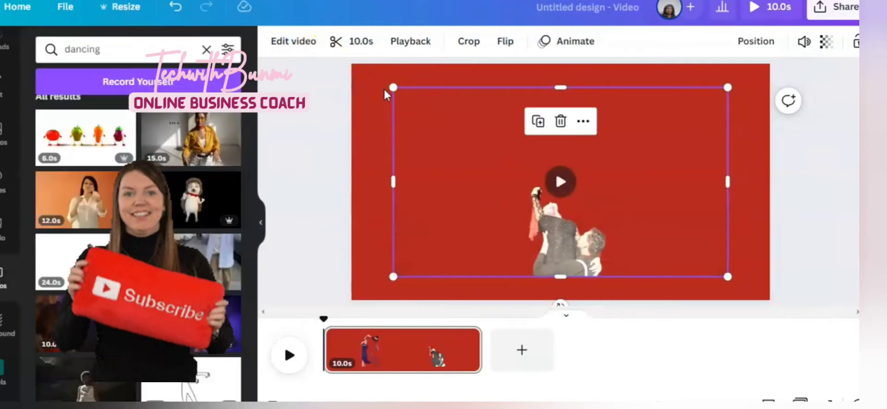
left_click(366, 92)
left_click(273, 42)
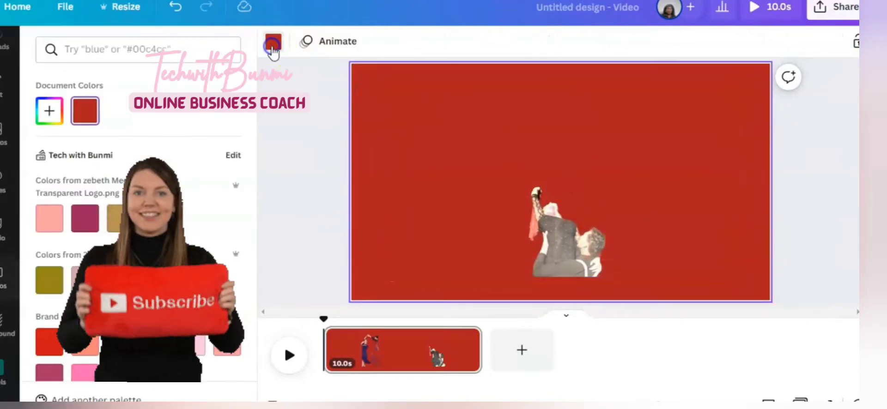
left_click(116, 223)
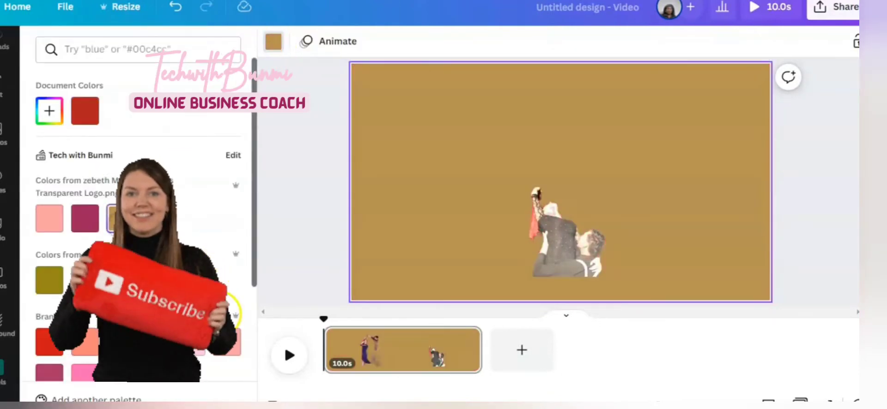
left_click(199, 346)
left_click(122, 355)
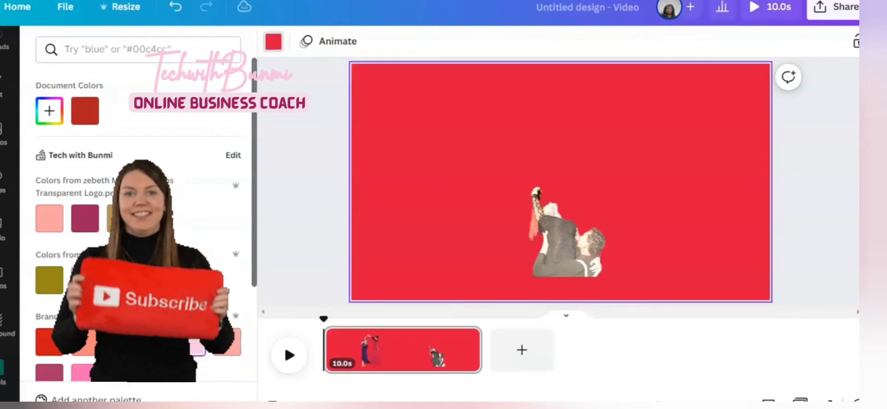
Move the dancing clip higher on the page, stretch its bottom edge downward, and play it
left_click(562, 242)
left_click_drag(562, 242, 531, 172)
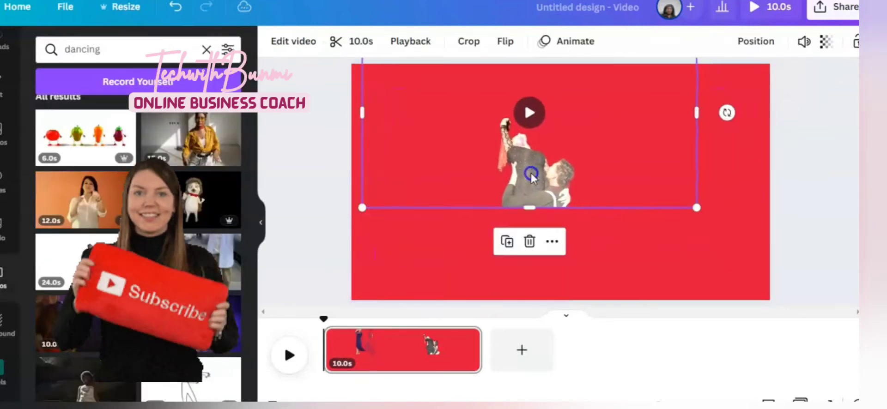
left_click_drag(534, 208, 548, 247)
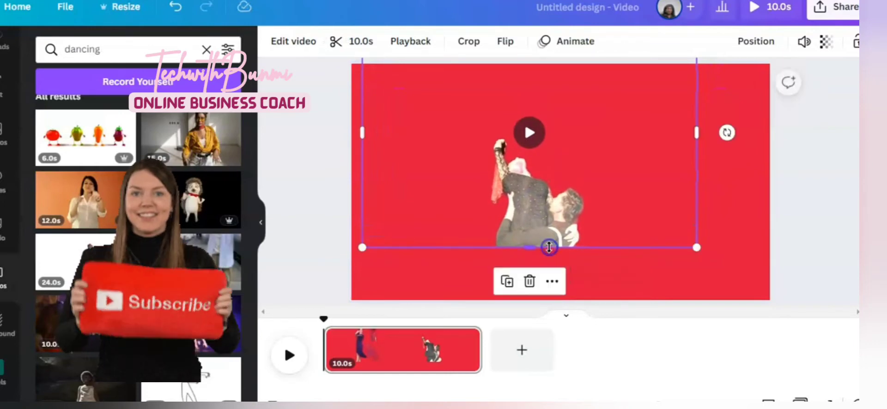
left_click(530, 133)
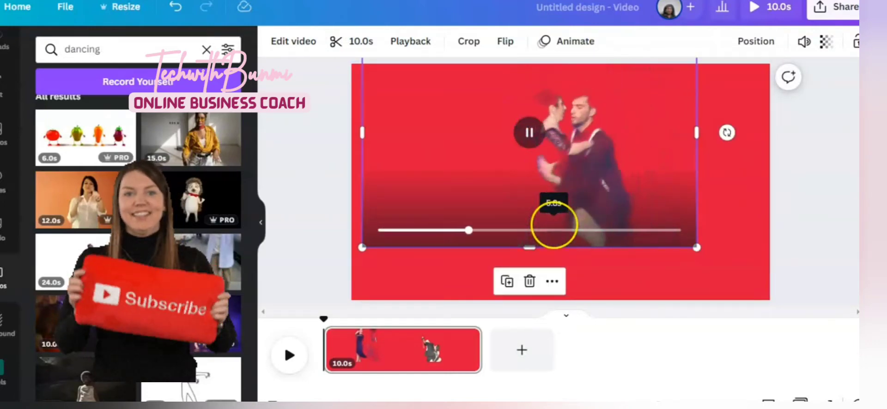
scroll(554, 226, "up", 4)
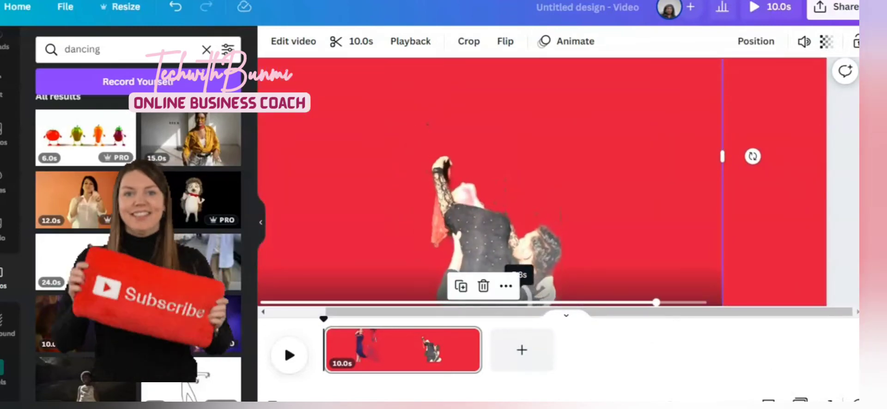
Play the background-removed couple-dancing clip, pause it, and delete it from the page
left_click(699, 159)
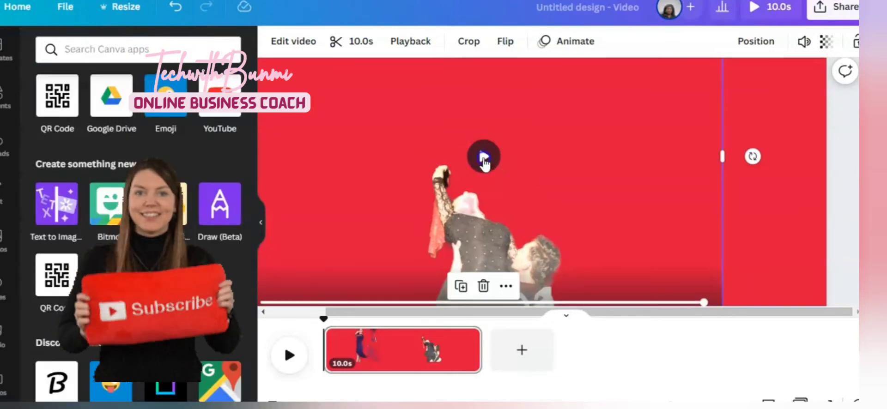
left_click(484, 156)
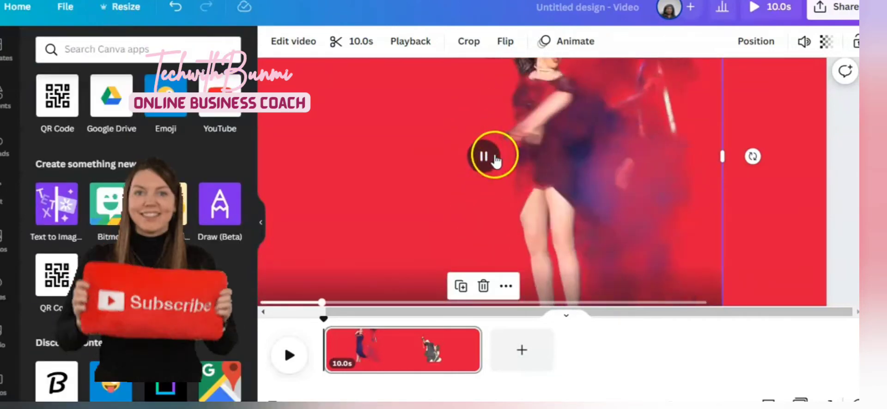
left_click(493, 157)
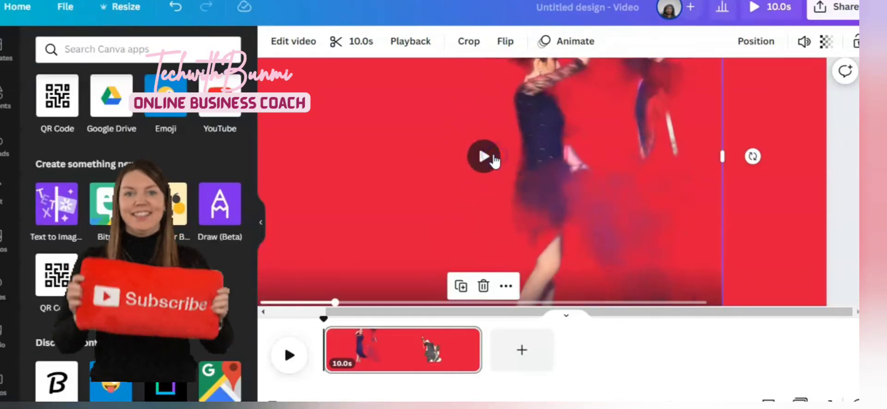
left_click(483, 286)
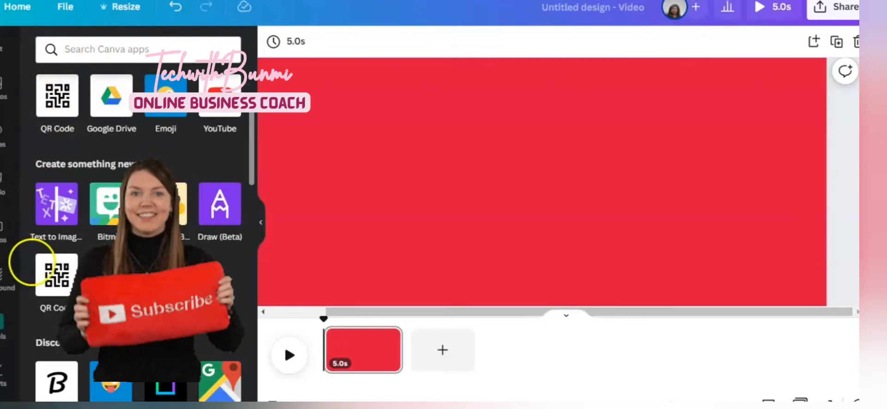
Open a GIF app from the apps list and search it for "happy"
key("super+w")
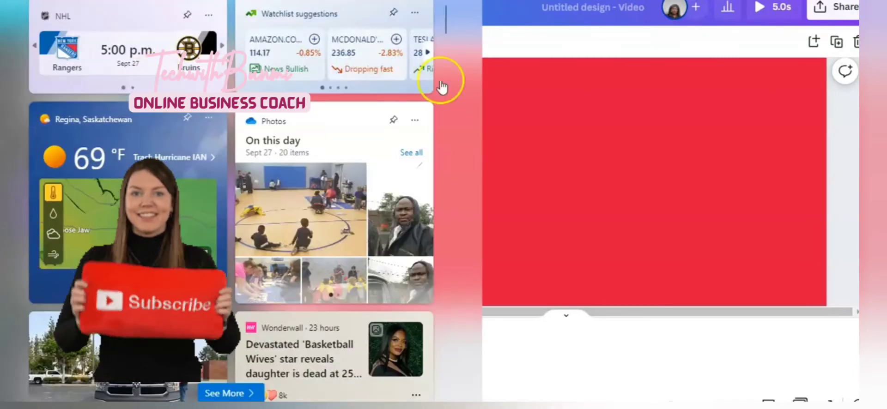
left_click(567, 154)
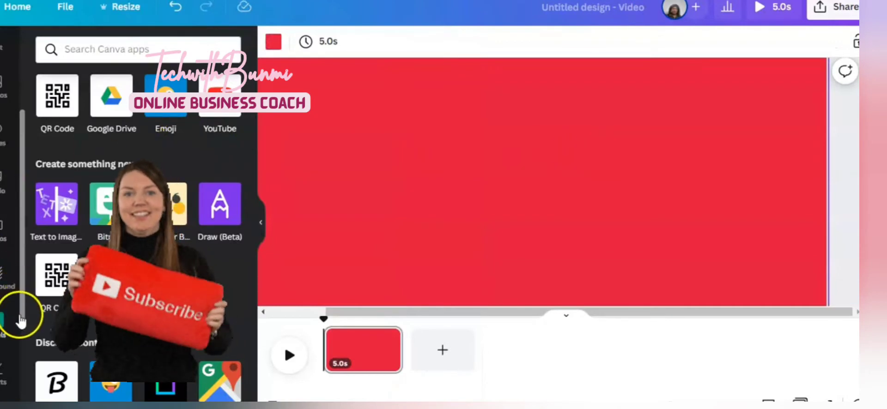
scroll(24, 342, "down", 2)
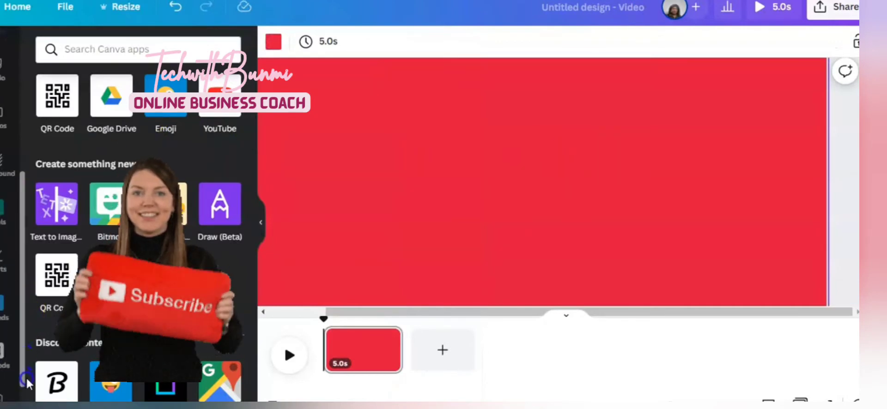
scroll(21, 370, "down", 2)
scroll(16, 396, "down", 1)
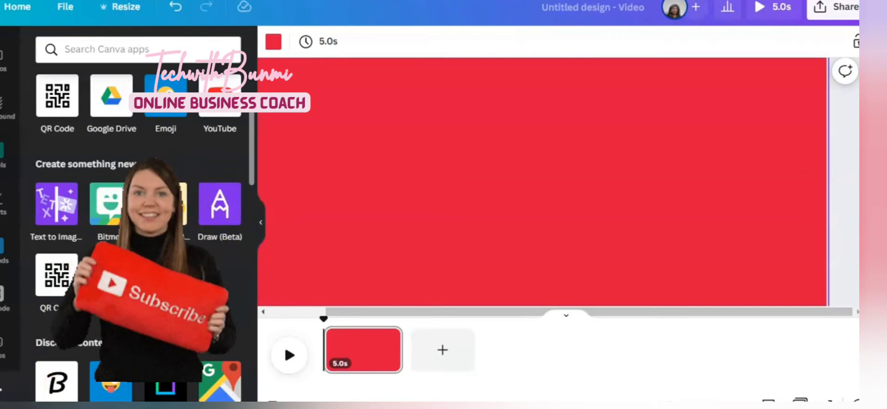
scroll(139, 221, "down", 2)
scroll(138, 240, "down", 1)
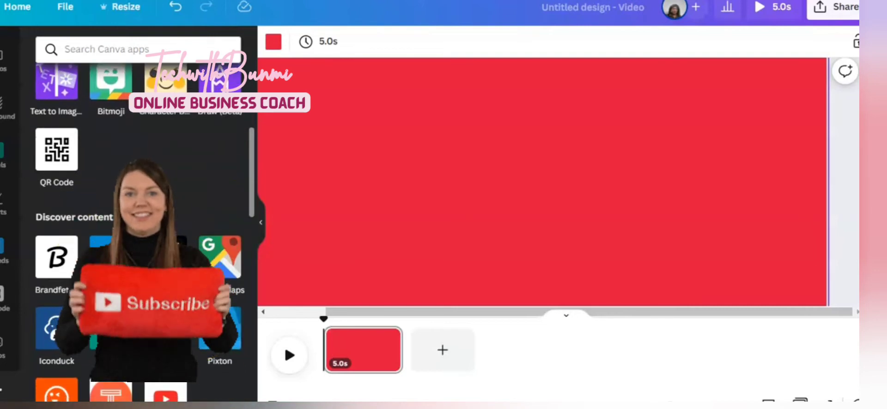
left_click(172, 257)
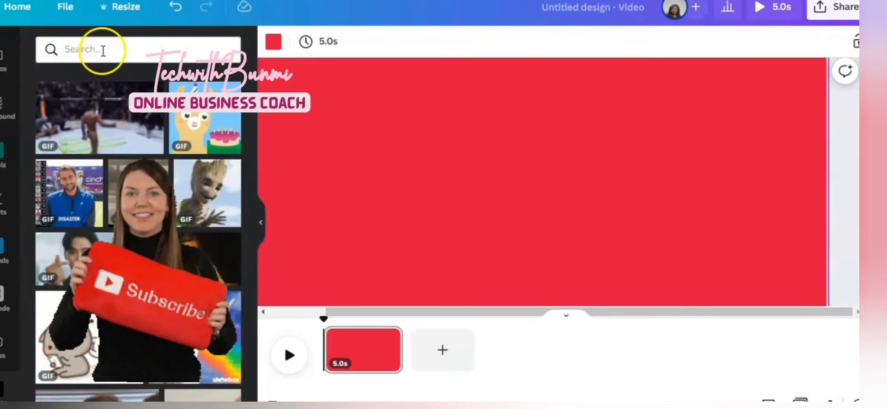
left_click(102, 50)
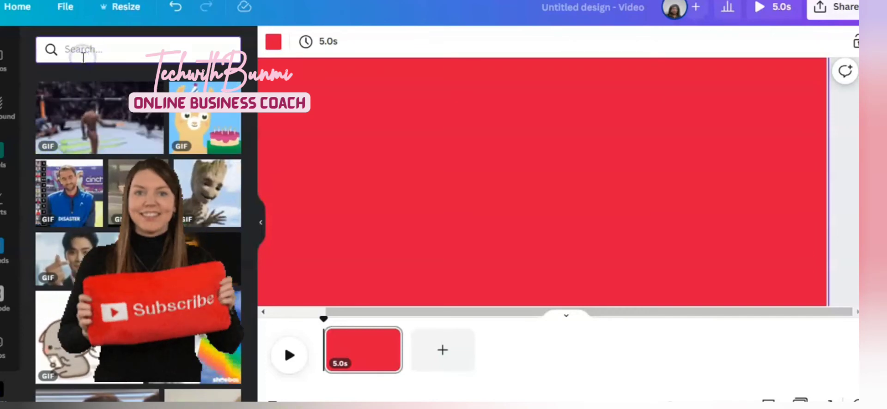
type("happy")
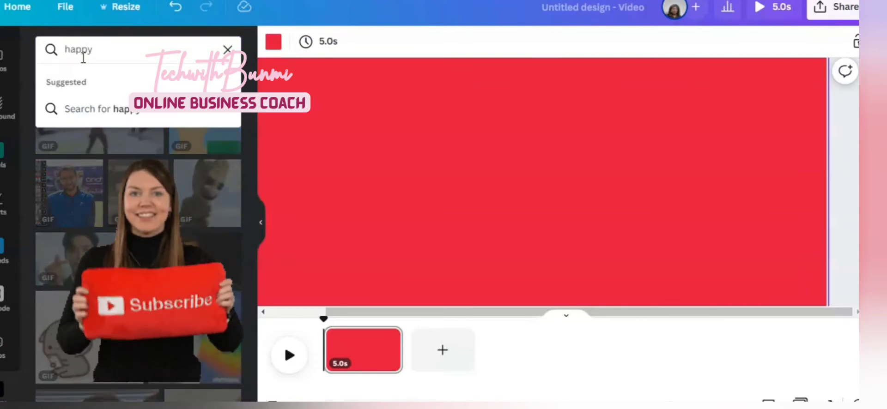
key("Return")
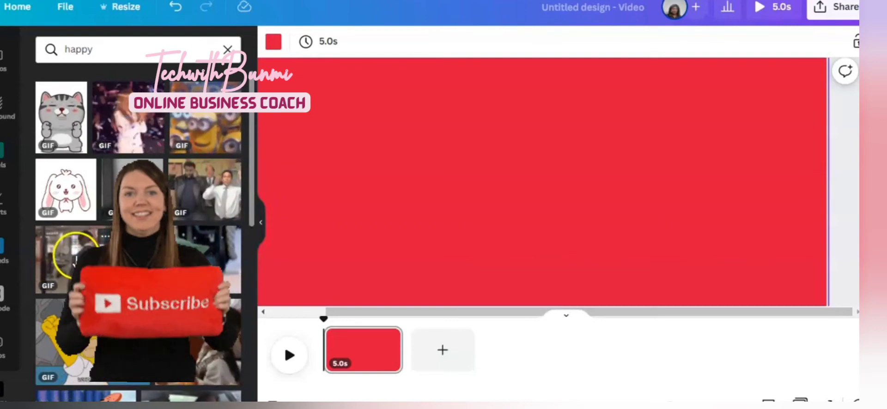
Add a GIF of a dancing man in a suit to the page and move it slightly upward
left_click(77, 260)
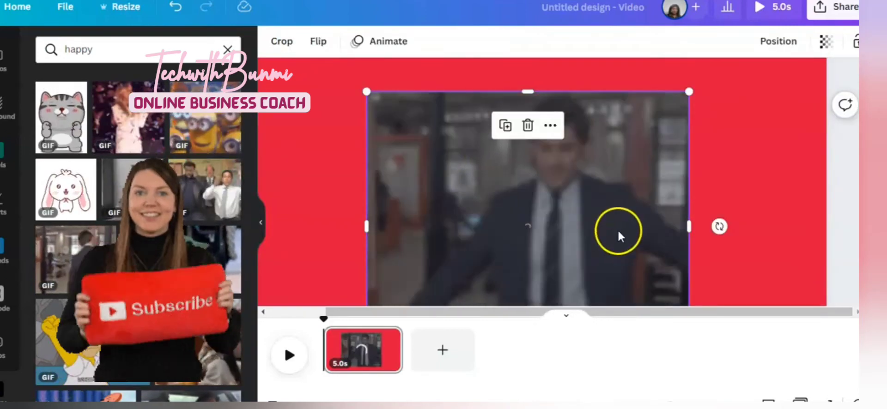
left_click_drag(612, 238, 607, 209)
Change the page background colour to a light purple from the default colour palette
left_click(307, 187)
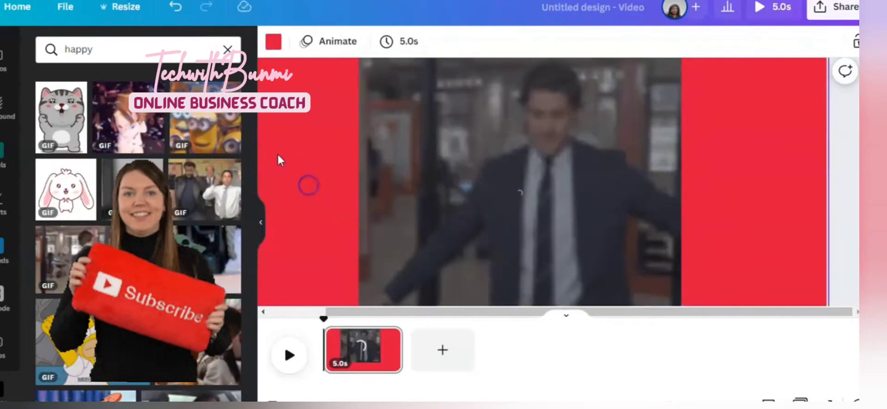
left_click(274, 42)
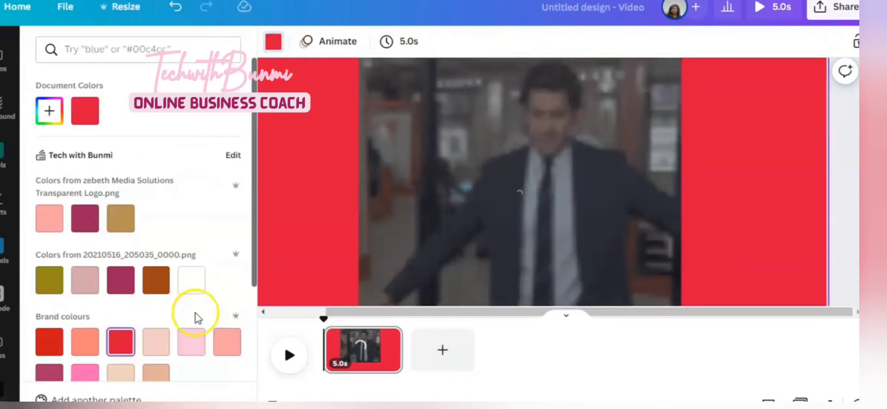
scroll(244, 398, "down", 3)
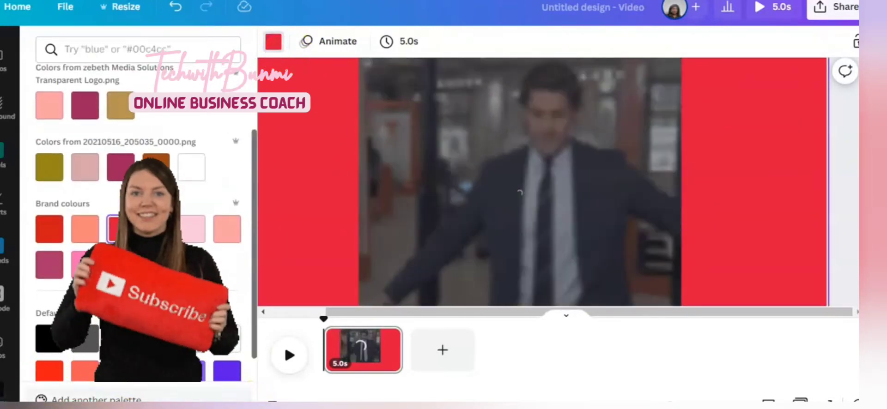
left_click(56, 268)
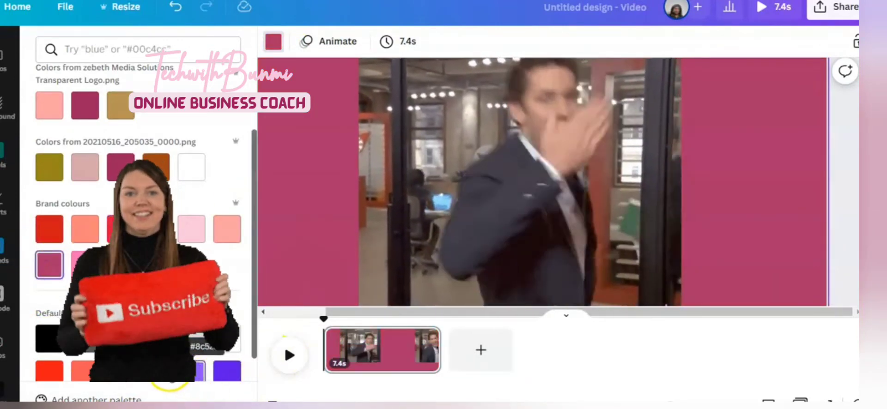
left_click(158, 371)
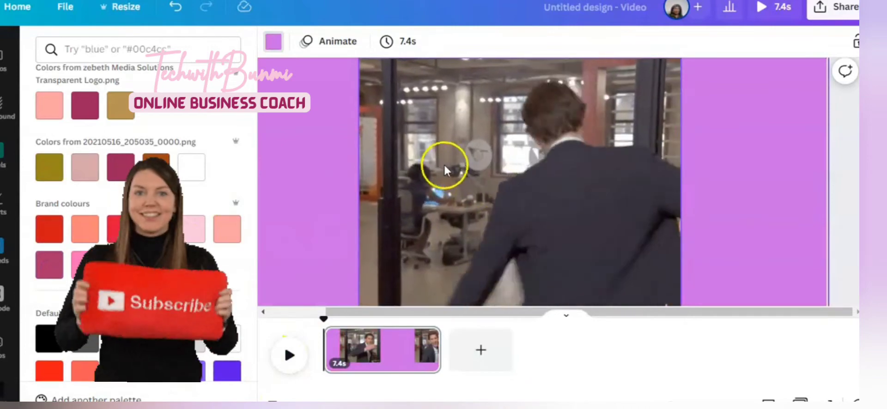
Stretch the GIF's left, right and bottom edges outward so it fills more of the page
left_click(474, 184)
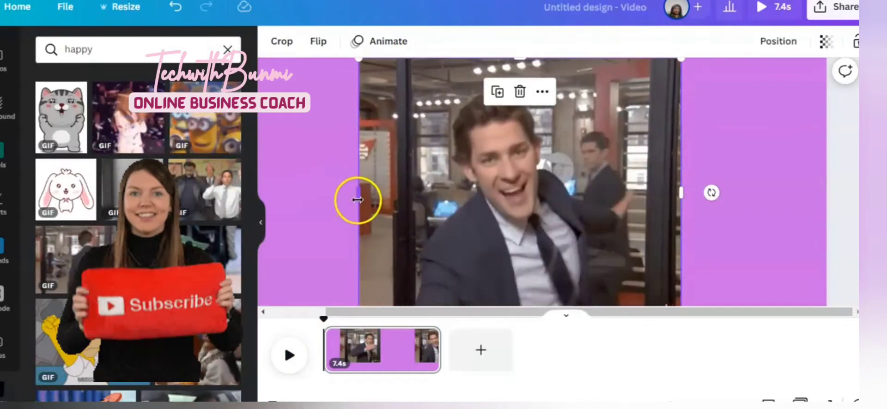
left_click_drag(358, 194, 288, 196)
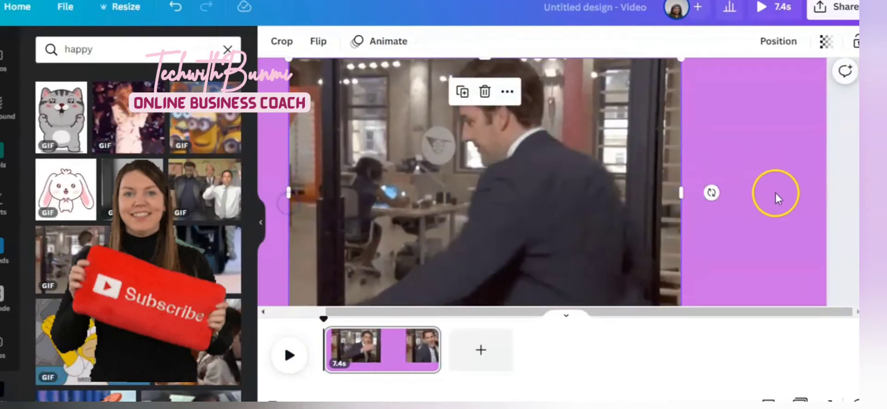
left_click_drag(678, 191, 781, 192)
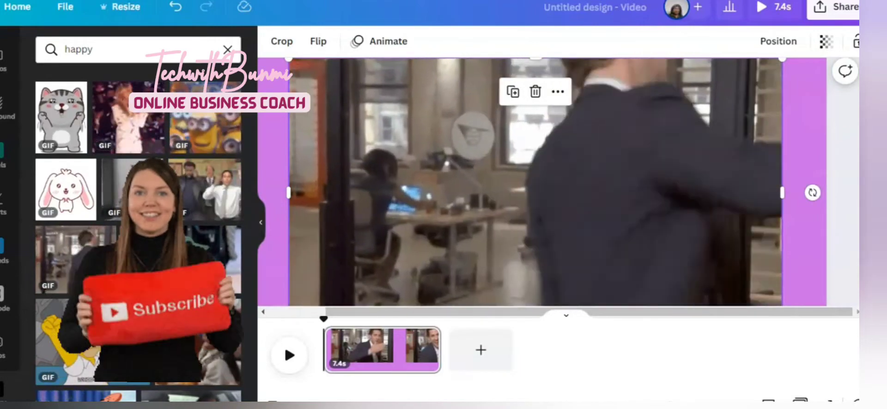
left_click_drag(862, 164, 862, 236)
left_click(574, 138)
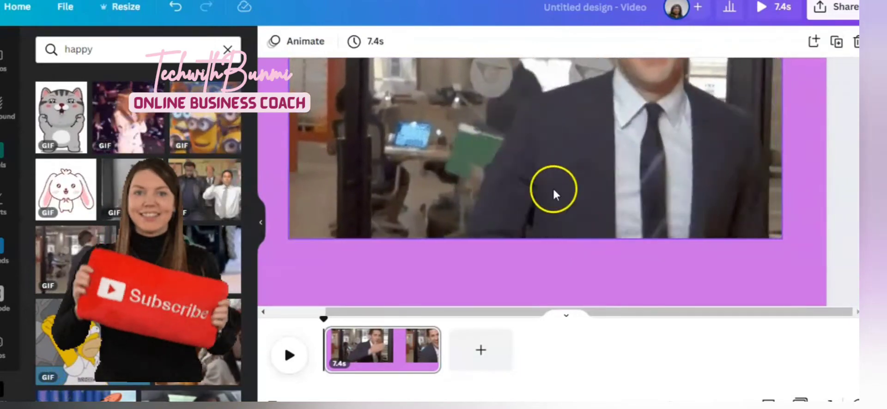
left_click(528, 233)
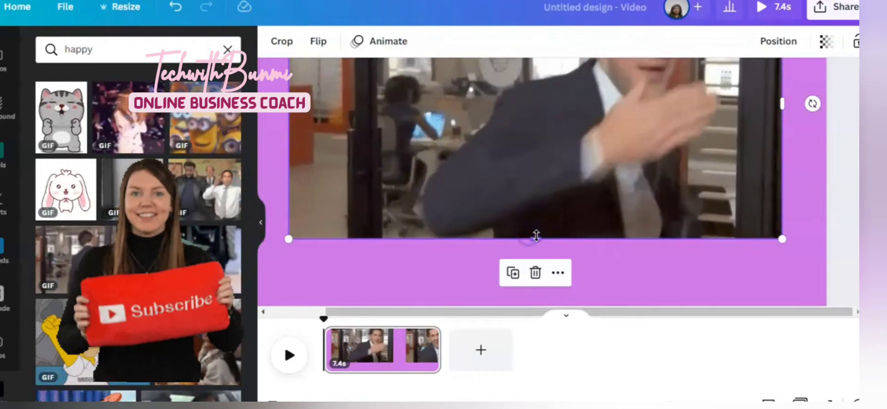
left_click_drag(552, 280, 556, 293)
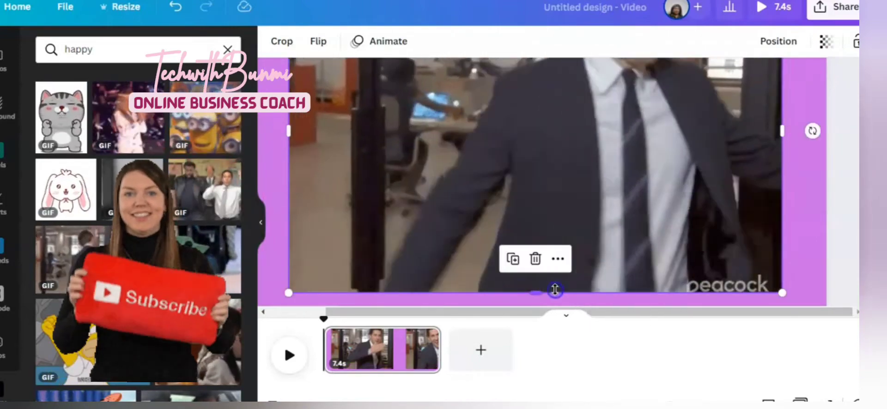
left_click(560, 154)
scroll(558, 182, "up", 1)
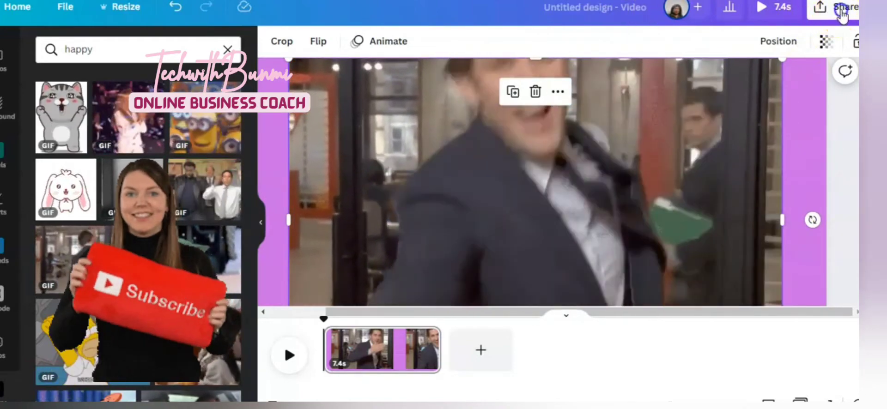
Download the design as an MP4 video
left_click(841, 14)
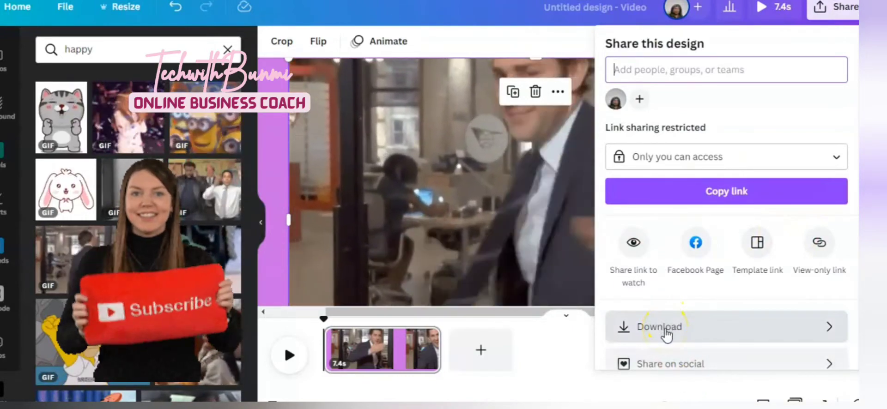
left_click(666, 329)
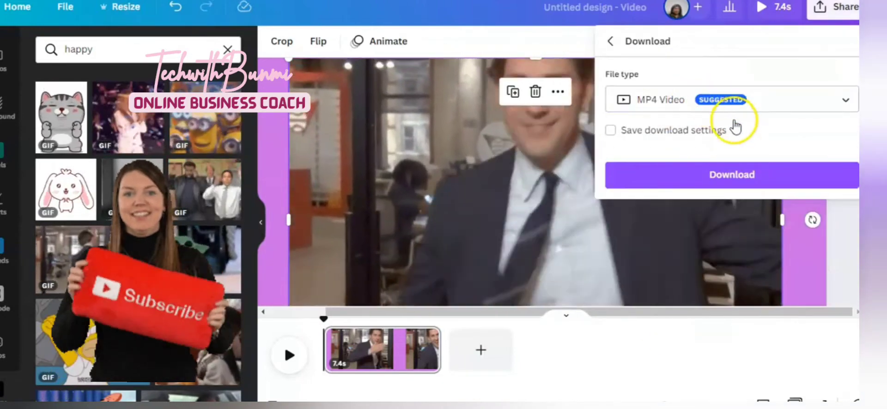
left_click(731, 179)
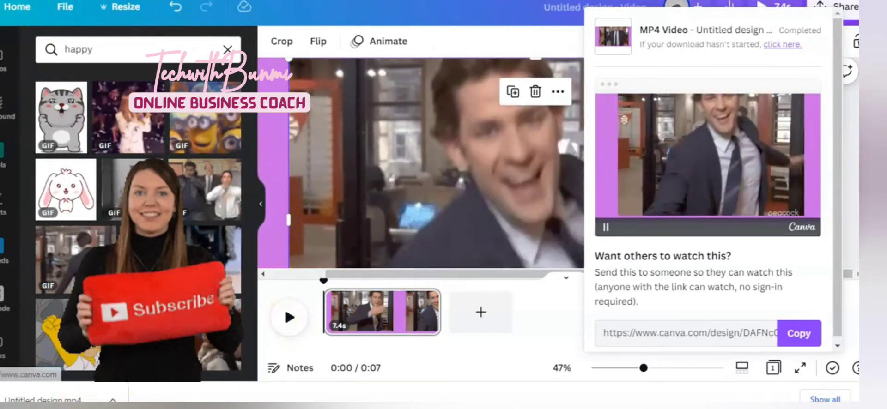
Upload the downloaded MP4 file into the uploads and add it to the page, nudging it upward
left_click_drag(43, 399, 70, 355)
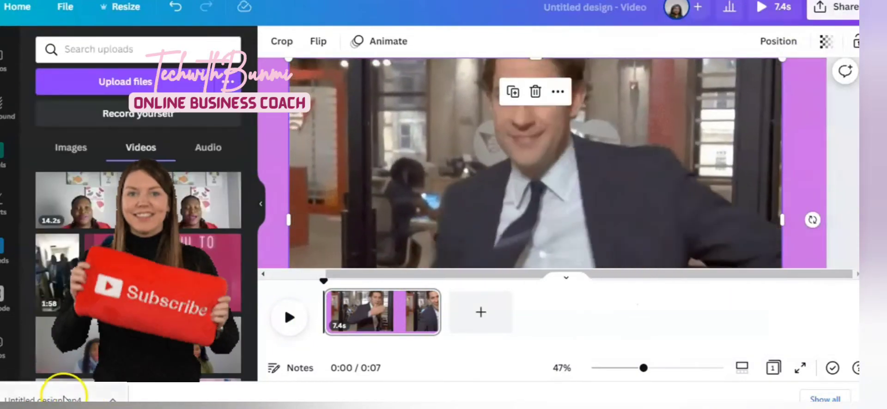
left_click_drag(67, 397, 131, 272)
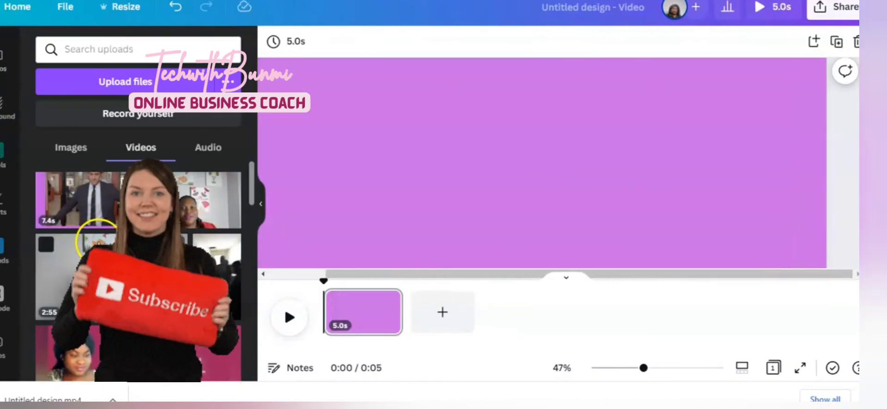
left_click(95, 197)
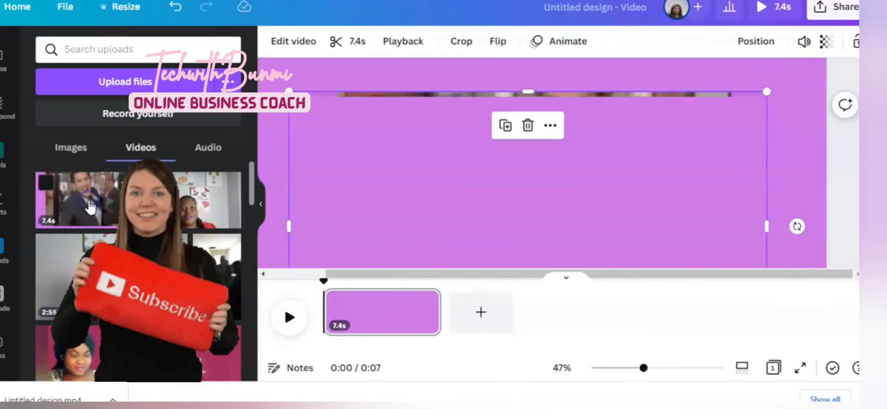
left_click_drag(543, 217, 538, 181)
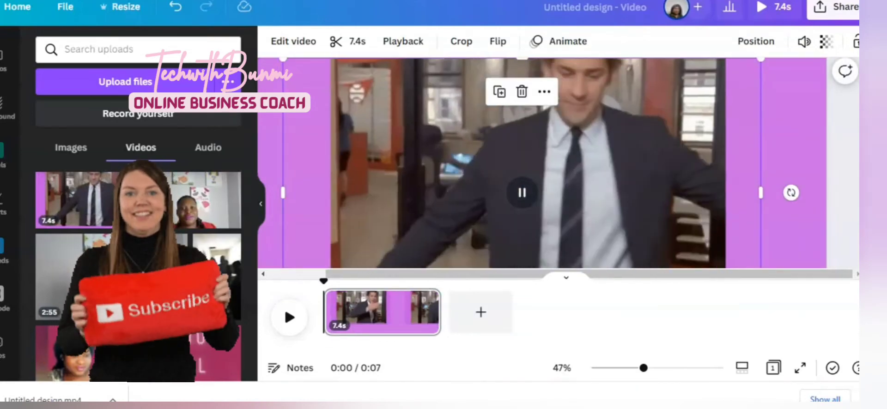
Remove the uploaded clip's background with Background Remover and play the result
left_click(286, 51)
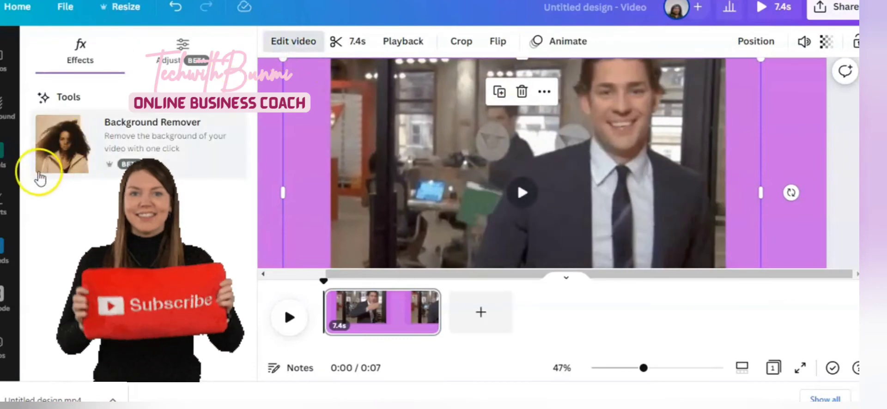
left_click(136, 141)
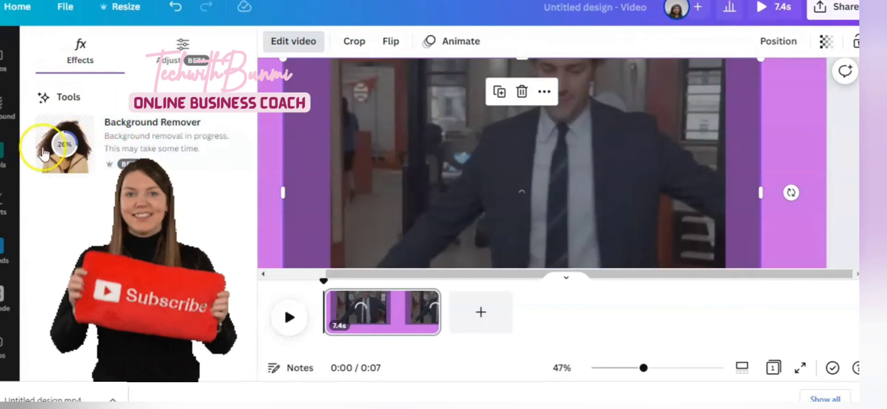
mouse_move(51, 157)
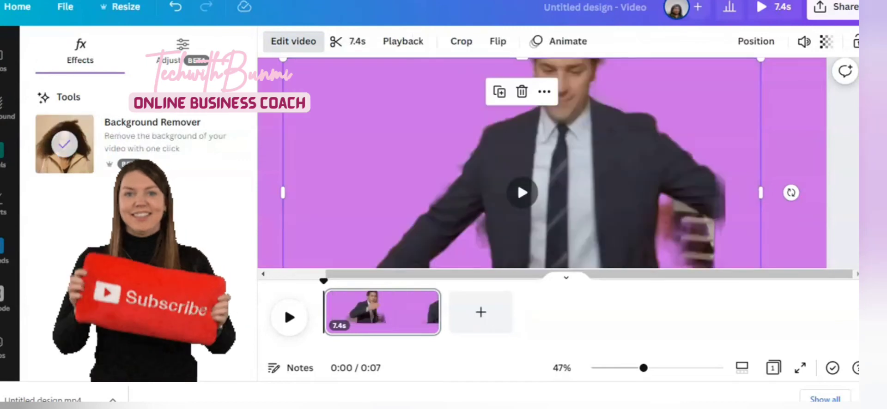
left_click(531, 210)
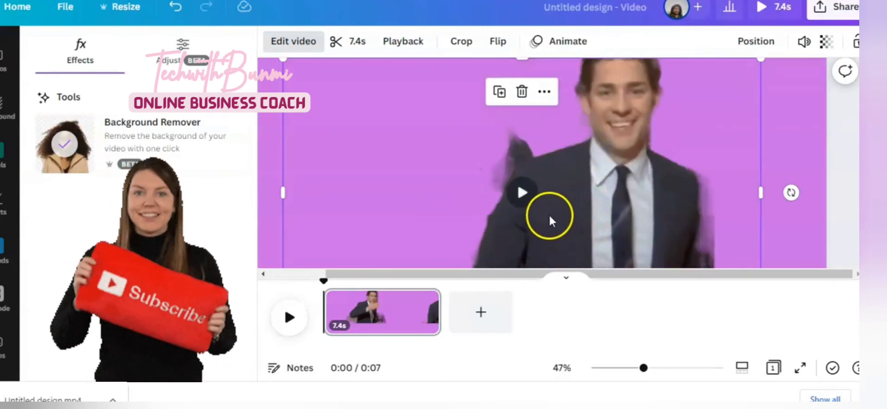
left_click(525, 199)
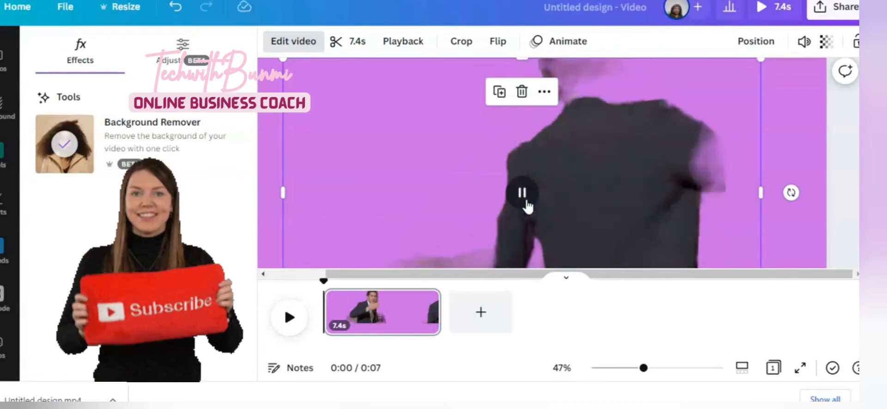